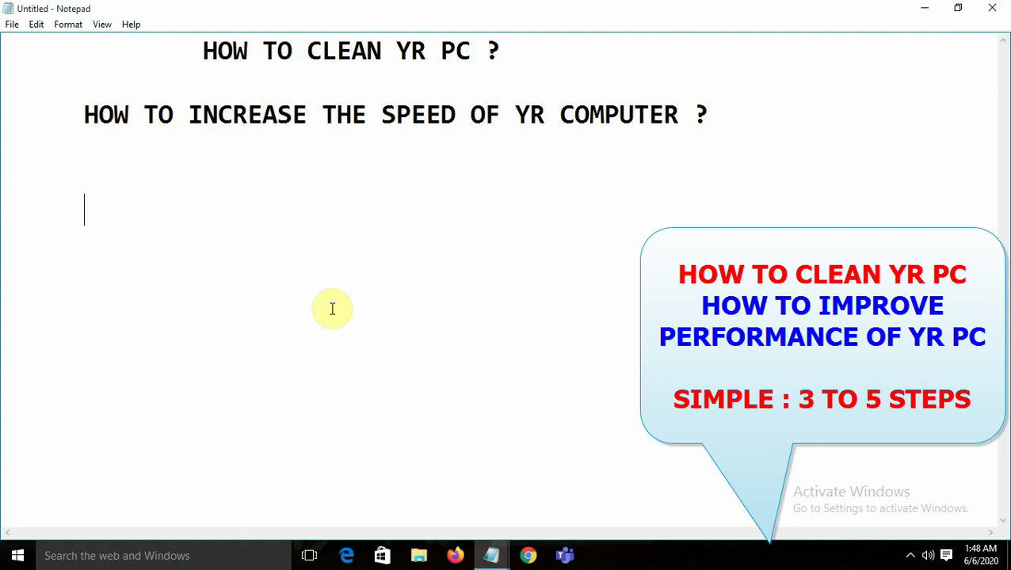
# Start the cleanup list below the headings with '1. %TEMP% : RUN'
pyautogui.write('1. ')
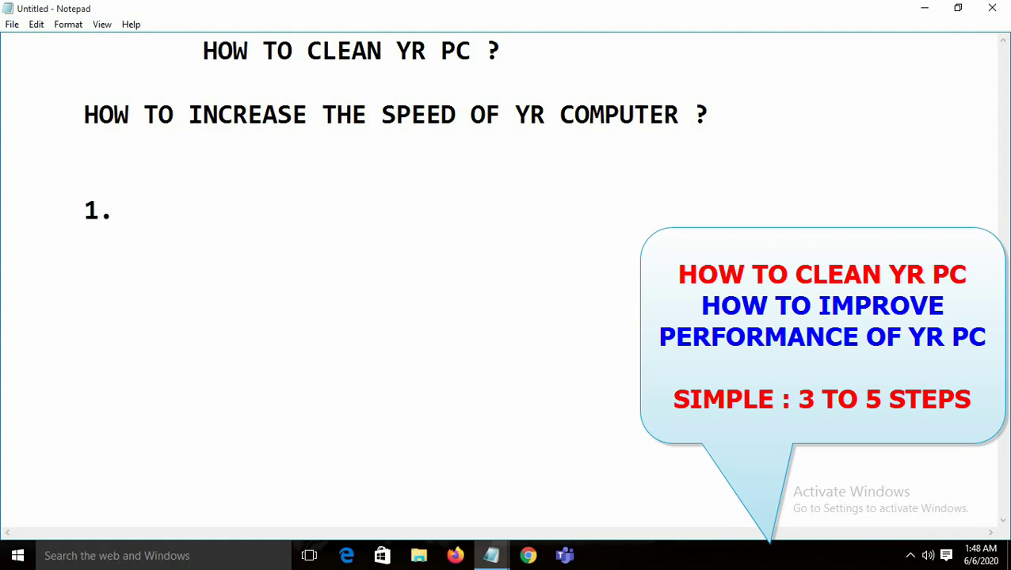
pyautogui.write('%TEMP%')
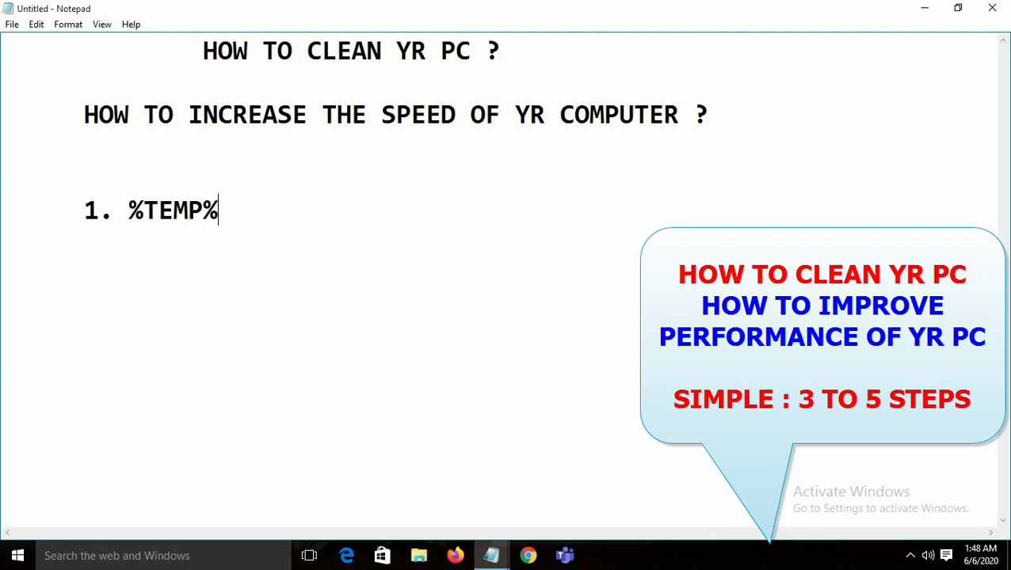
pyautogui.write(' : RUN')
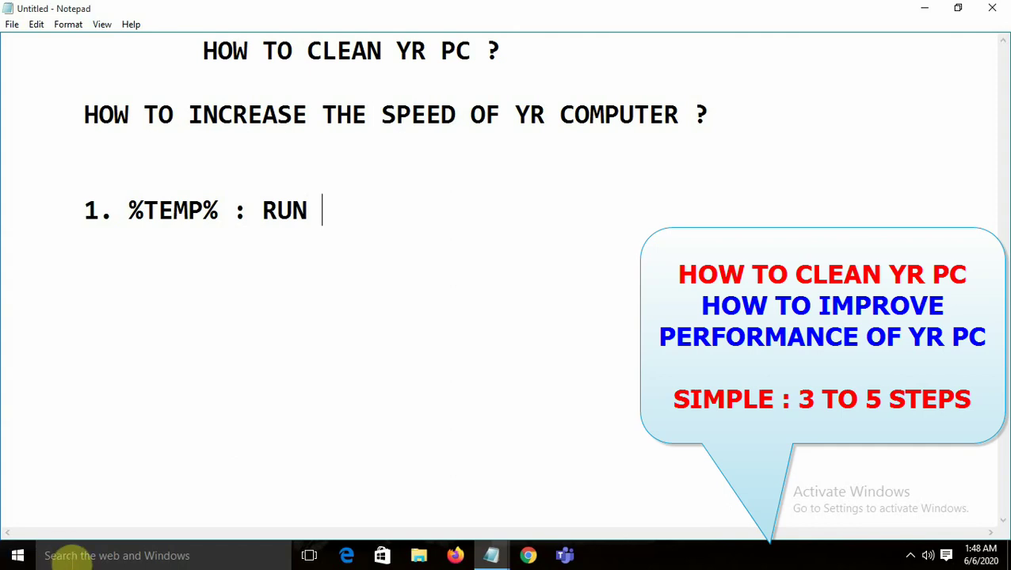
# Find Run through Start search, centre its dialog, and focus the Open field holding %temp%
pyautogui.click(18, 557)
pyautogui.click(63, 556)
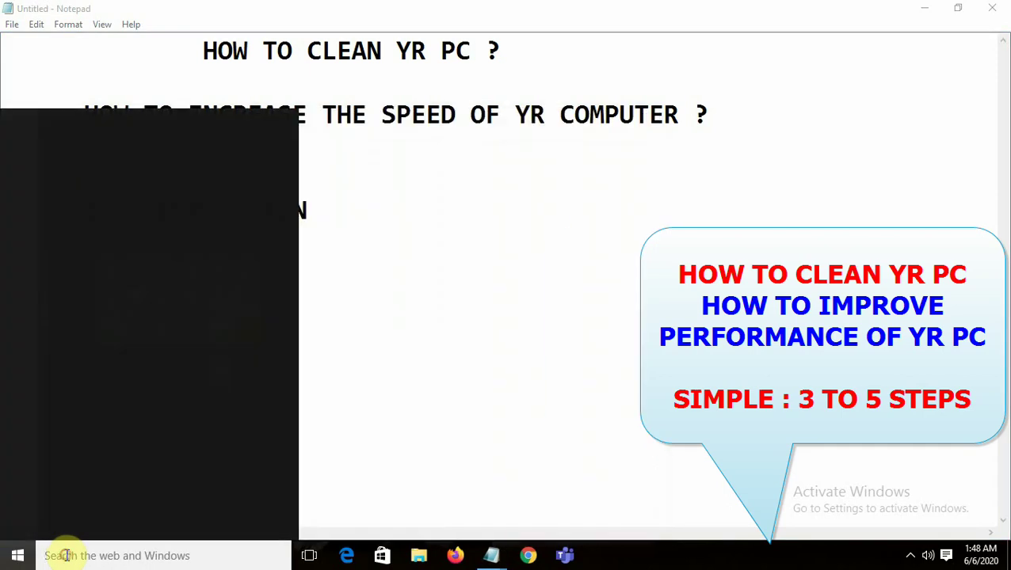
pyautogui.write('RUN')
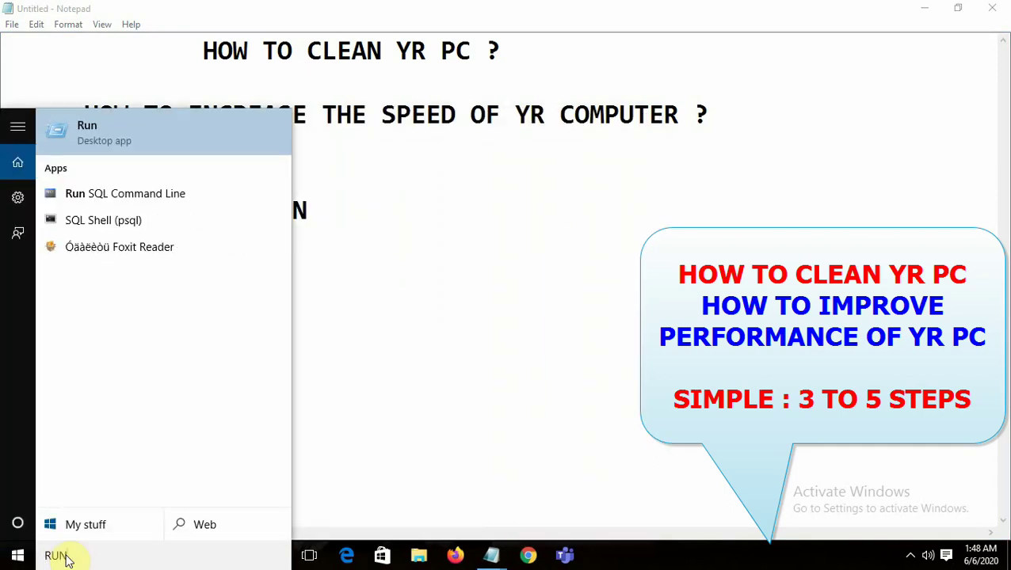
pyautogui.press('Return')
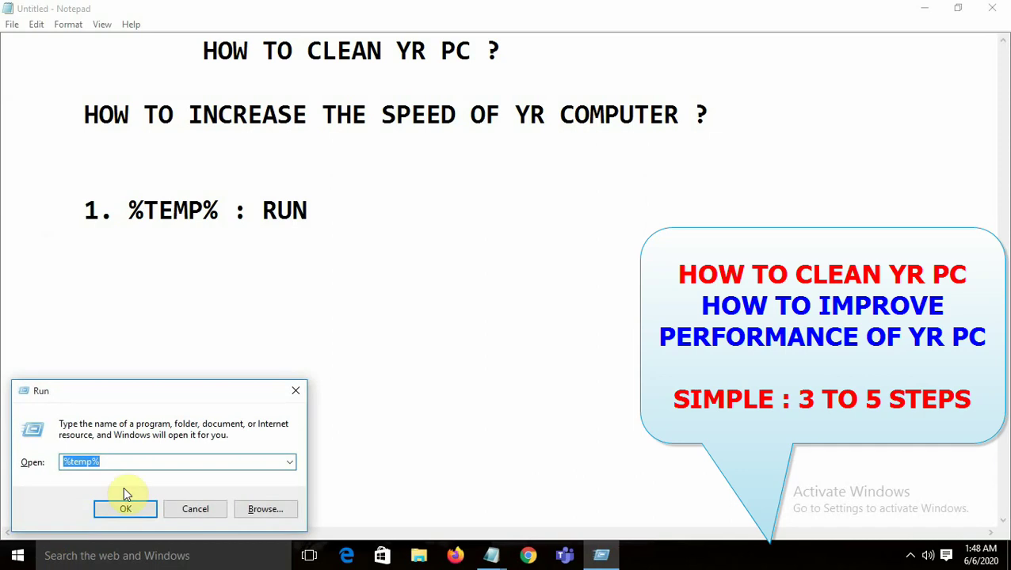
pyautogui.moveTo(142, 384); pyautogui.dragTo(272, 308)
pyautogui.click(244, 386)
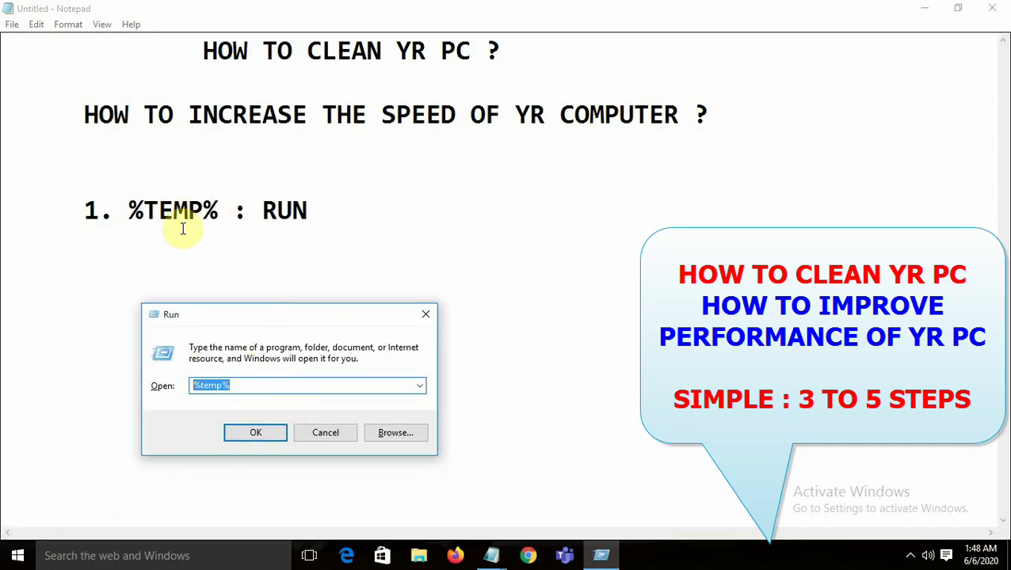
# Open the Temp folder from Run and delete all of its items
pyautogui.click(257, 433)
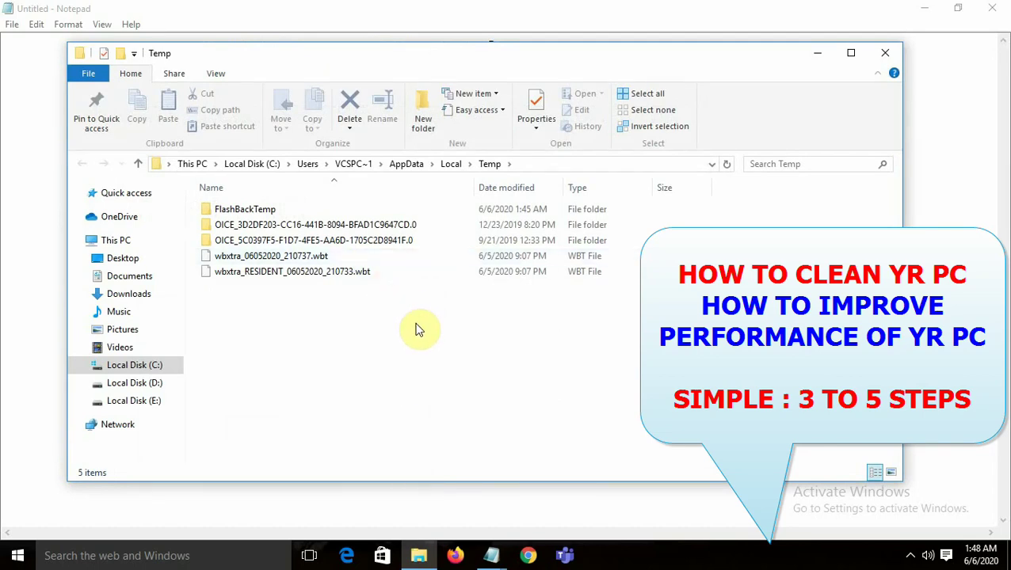
pyautogui.hotkey('ctrl', 'a')
pyautogui.press('Delete')
pyautogui.hotkey('ctrl', 'a')
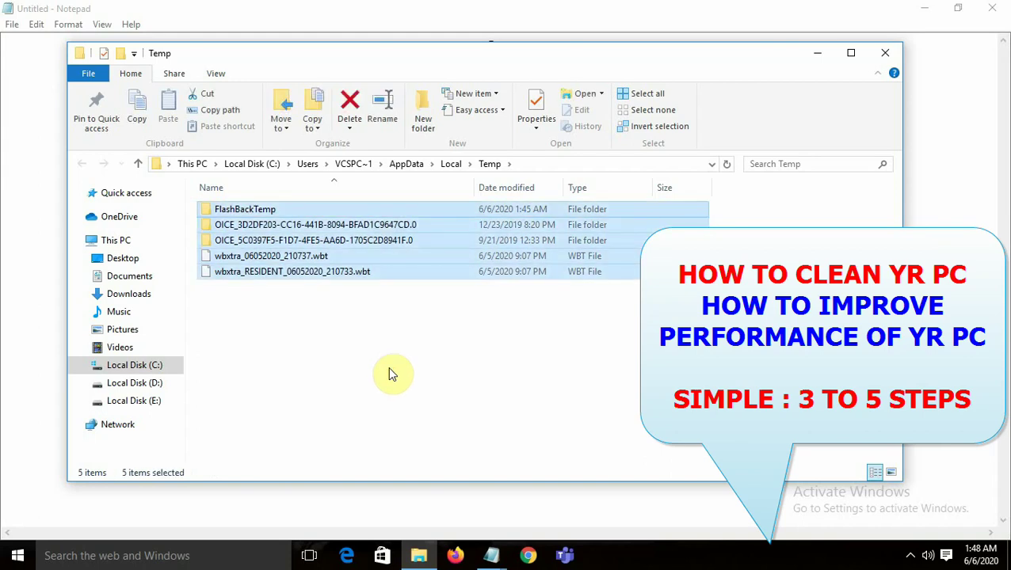
pyautogui.press('Delete')
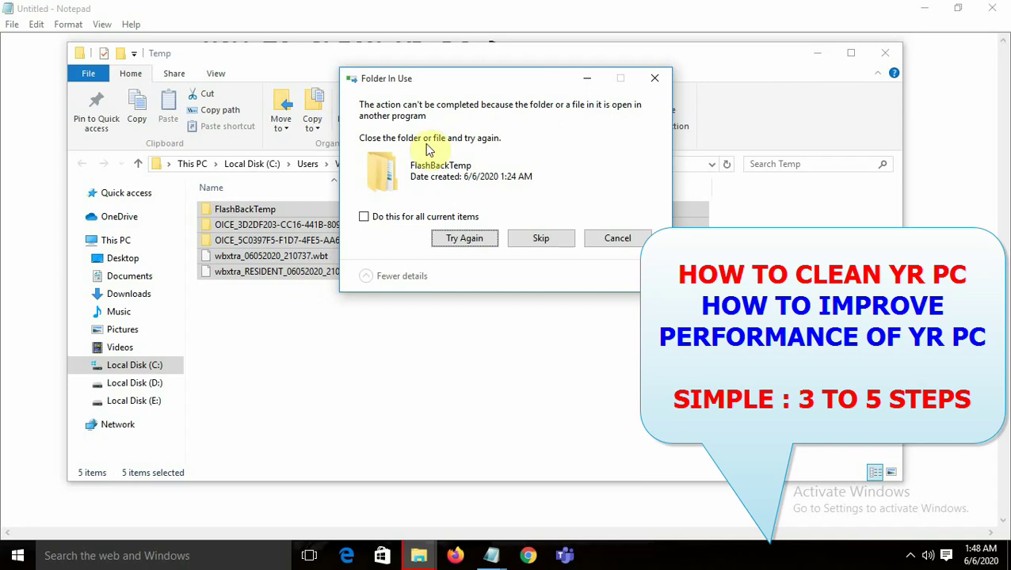
# Skip the five in-use or missing Temp items and close the Temp window
pyautogui.click(538, 241)
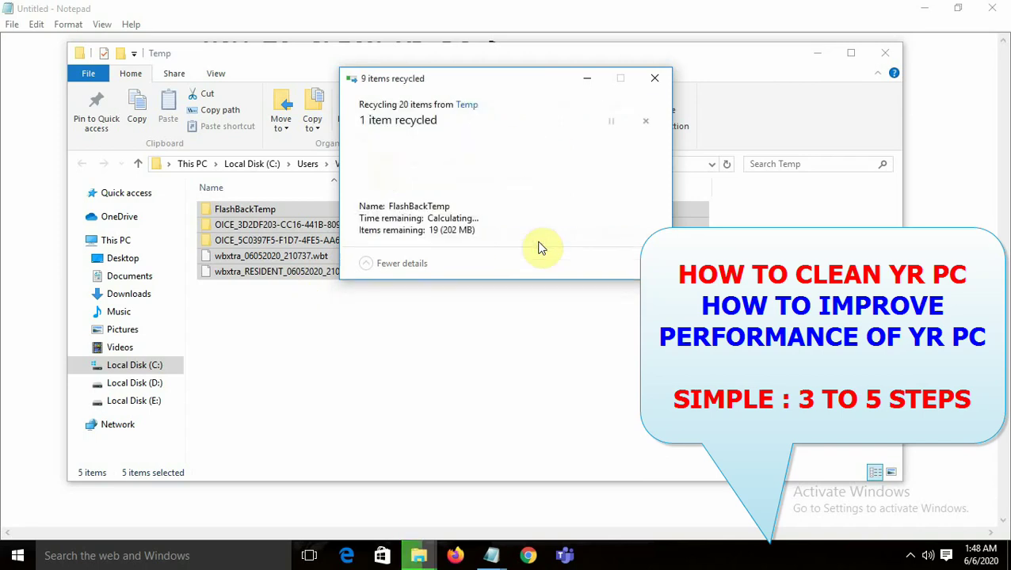
pyautogui.click(540, 244)
pyautogui.click(539, 242)
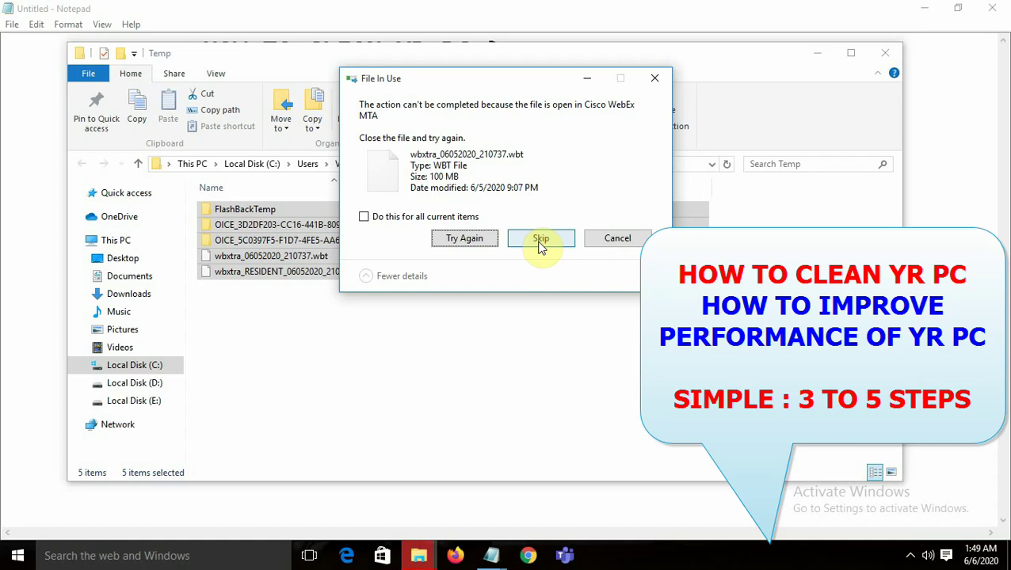
pyautogui.click(542, 243)
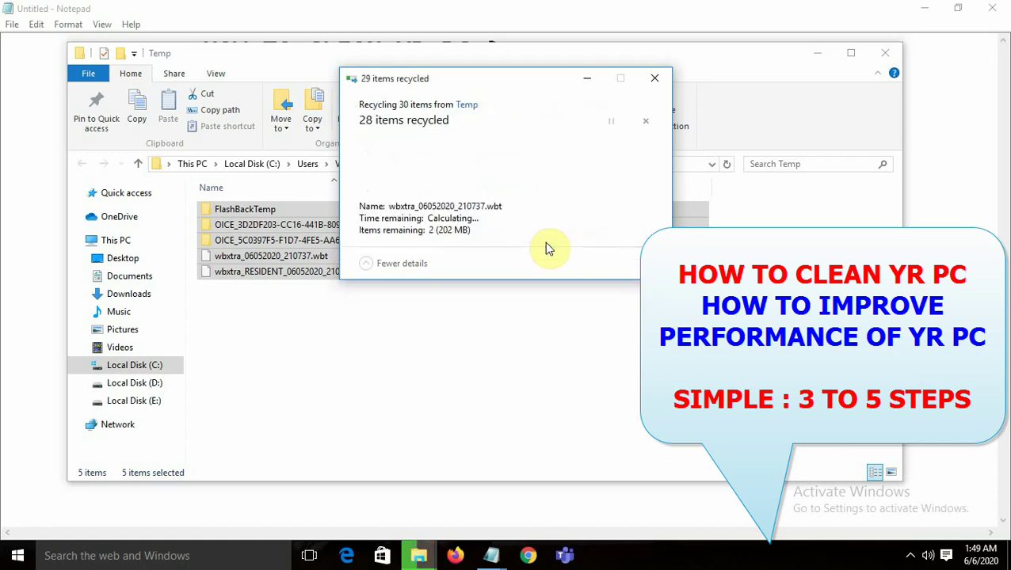
pyautogui.click(544, 242)
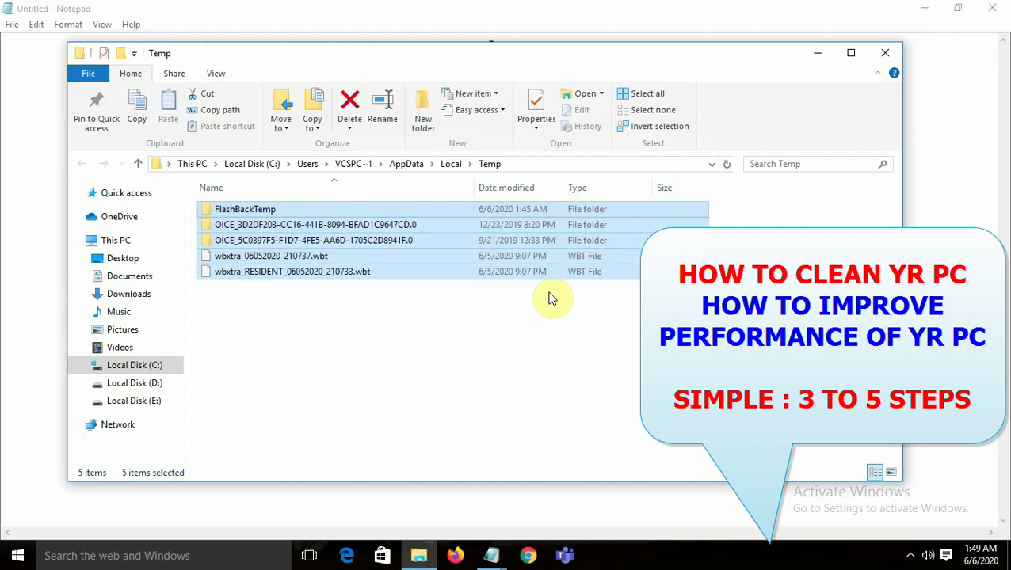
pyautogui.click(884, 55)
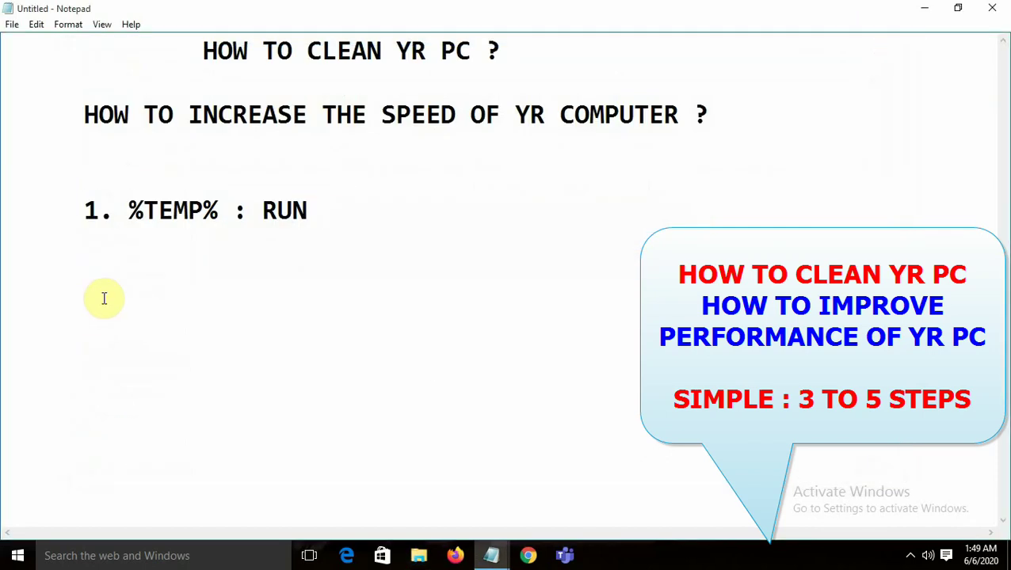
# Add '2. DISK CLEANUP' on its own line, aligned under step 1
pyautogui.press('Return')
pyautogui.press('Tab')
pyautogui.press('Return')
pyautogui.press('Tab')
pyautogui.press('BackSpace')
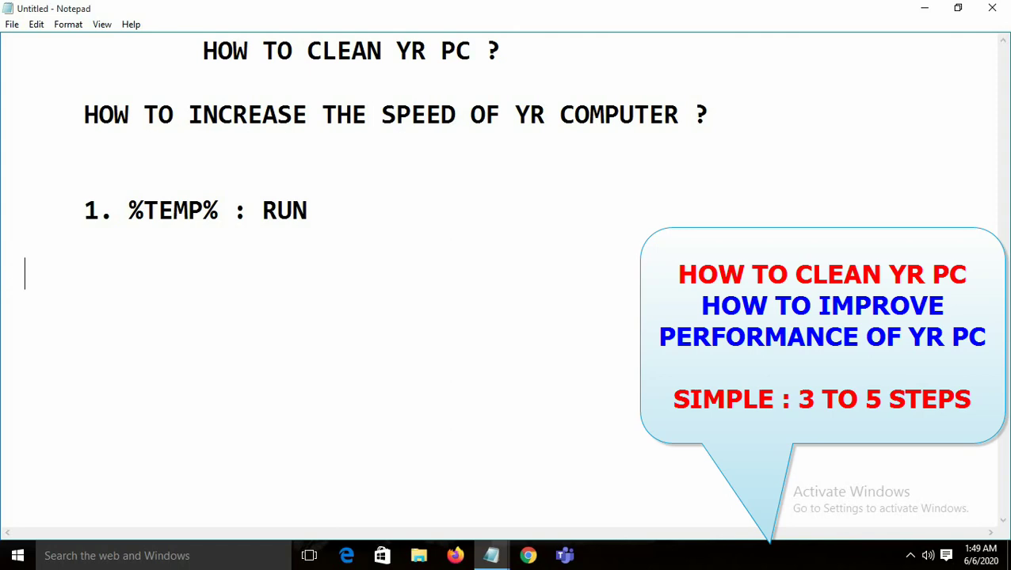
pyautogui.press('BackSpace')
pyautogui.write('2. DIS')
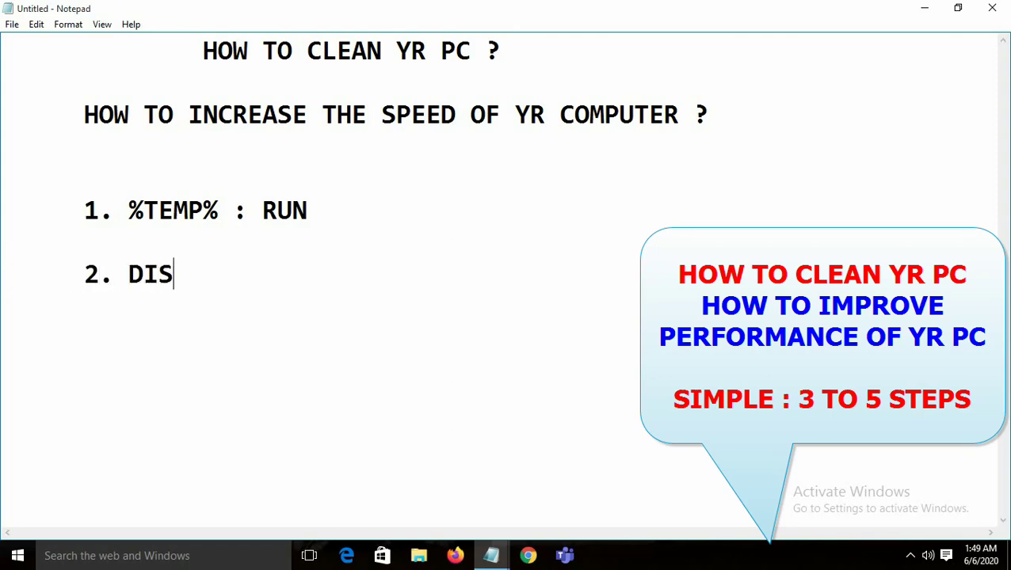
pyautogui.write('K CLEAN')
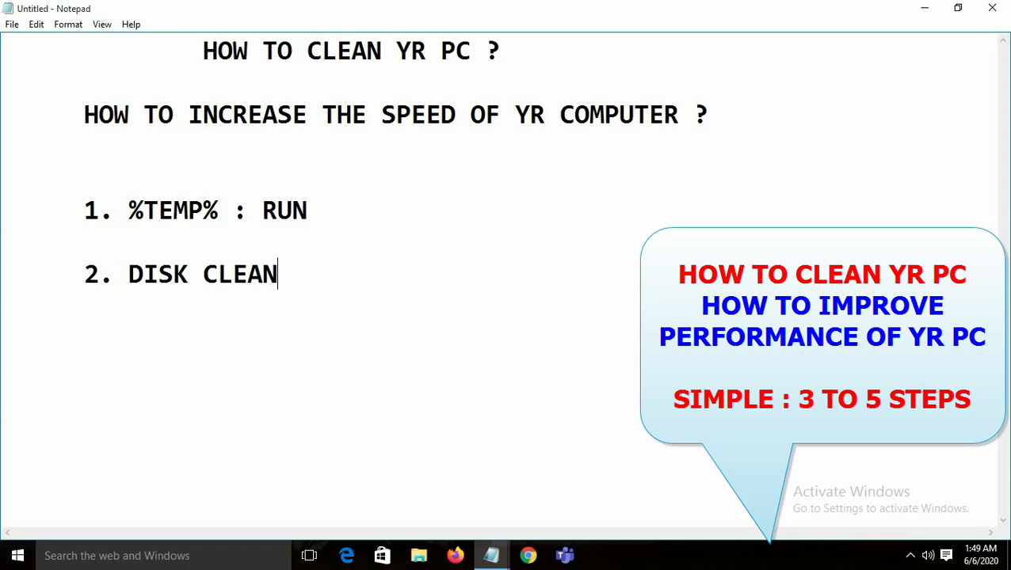
pyautogui.write('UP')
pyautogui.press('Return')
pyautogui.press('Return')
# Launch Disk Cleanup by searching 'DISK CLEAN' from Start
pyautogui.click(19, 559)
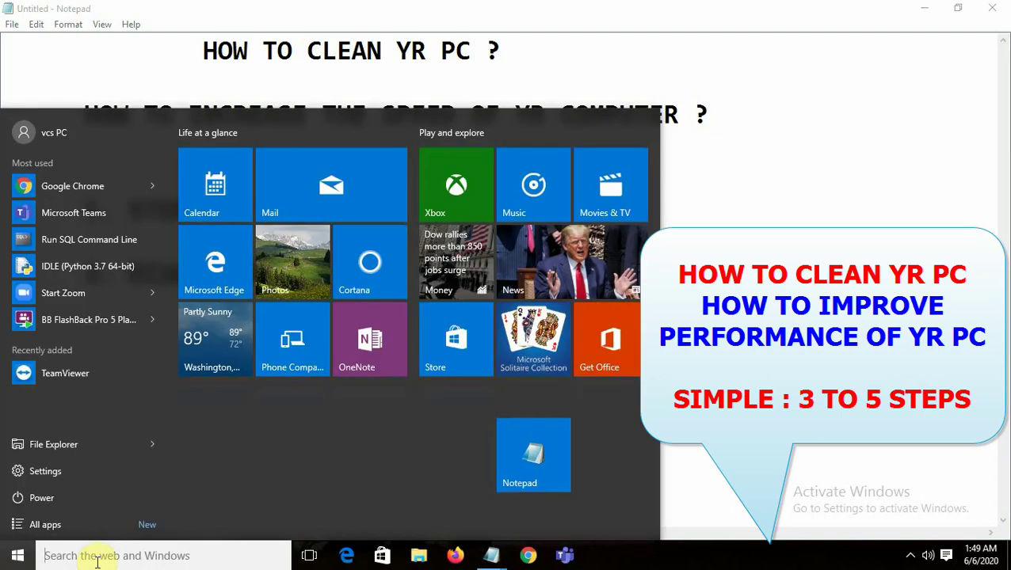
pyautogui.write('DISK')
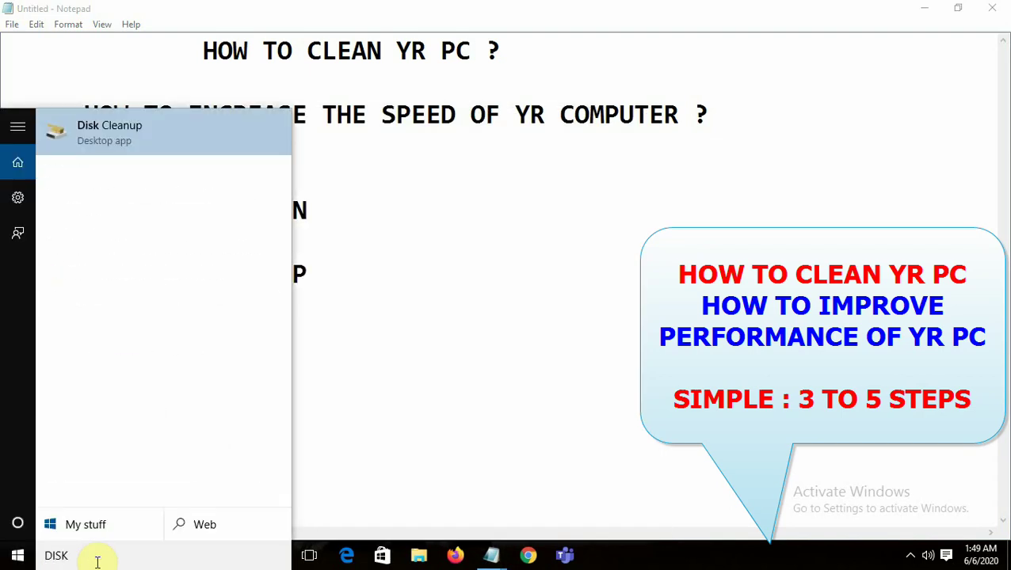
pyautogui.write(' CLEAN')
pyautogui.click(122, 130)
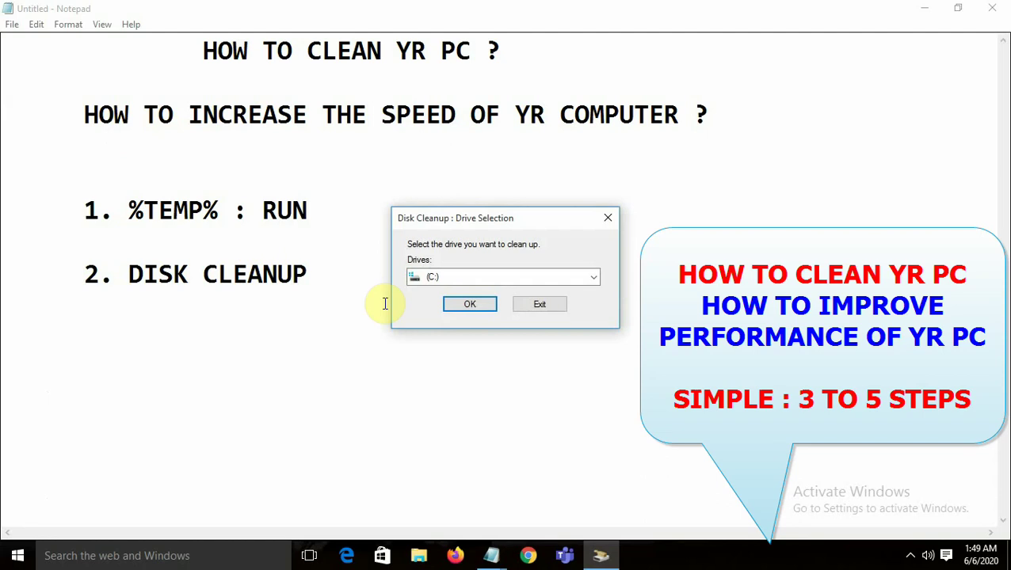
# Select drive C: in the drive-selection dialog and scan it
pyautogui.moveTo(475, 208); pyautogui.dragTo(466, 179)
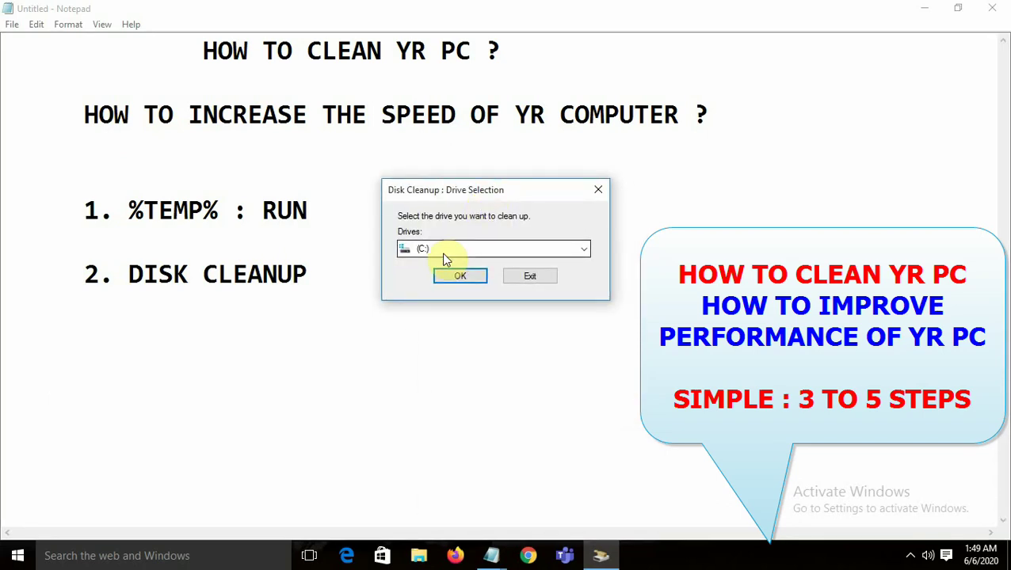
pyautogui.click(445, 259)
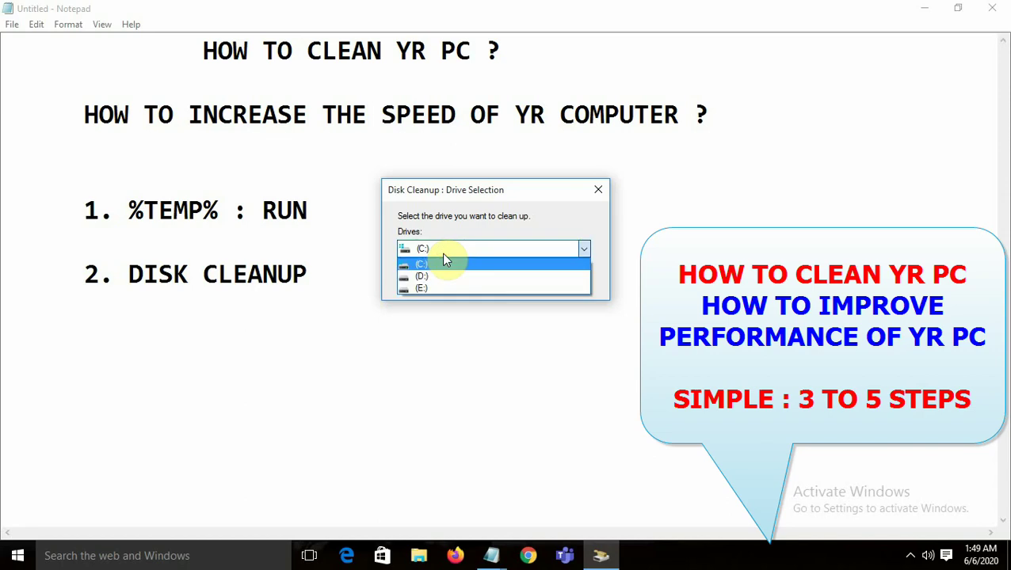
pyautogui.click(445, 264)
pyautogui.click(448, 275)
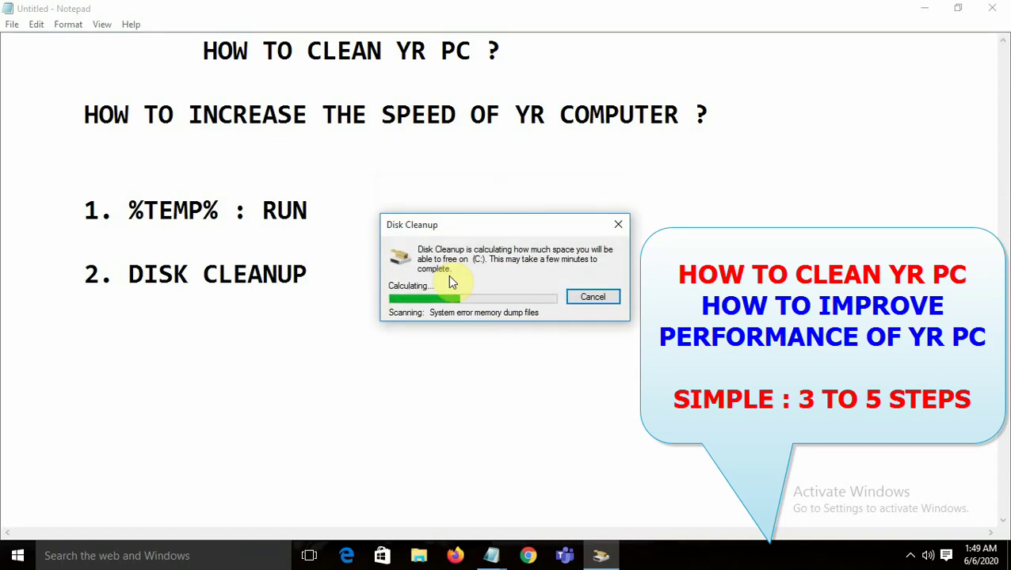
# Recheck all five file categories (17.3 MB) and confirm deleting them permanently
pyautogui.moveTo(217, 89); pyautogui.dragTo(498, 102)
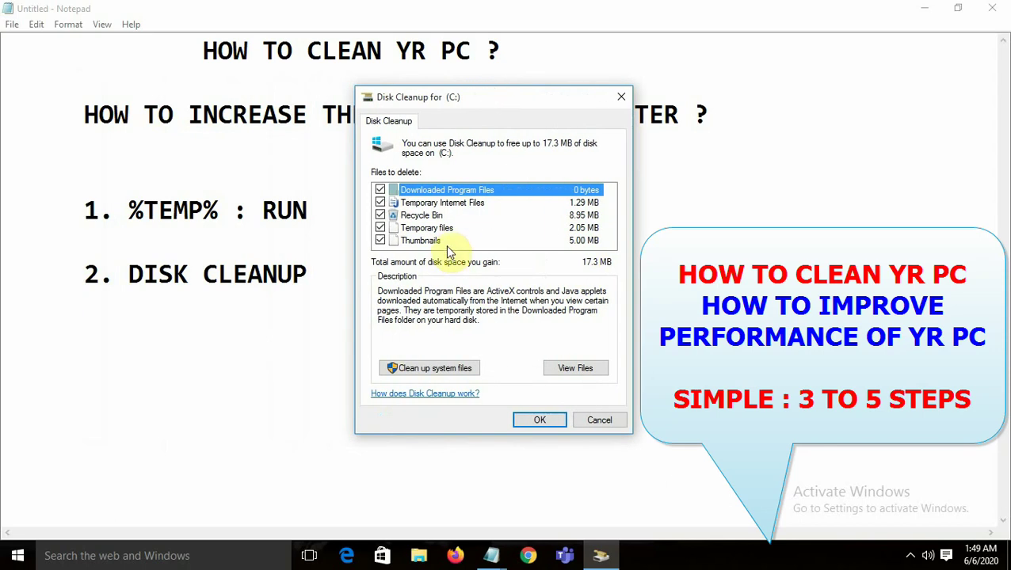
pyautogui.click(381, 241)
pyautogui.click(380, 229)
pyautogui.click(381, 215)
pyautogui.click(381, 193)
pyautogui.click(380, 191)
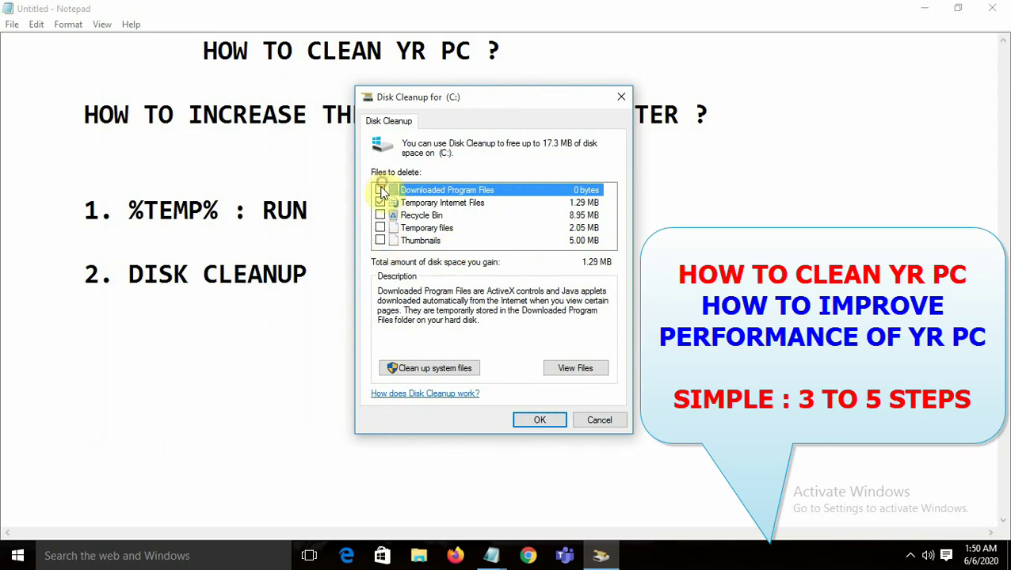
pyautogui.click(381, 215)
pyautogui.click(380, 228)
pyautogui.click(380, 241)
pyautogui.click(537, 419)
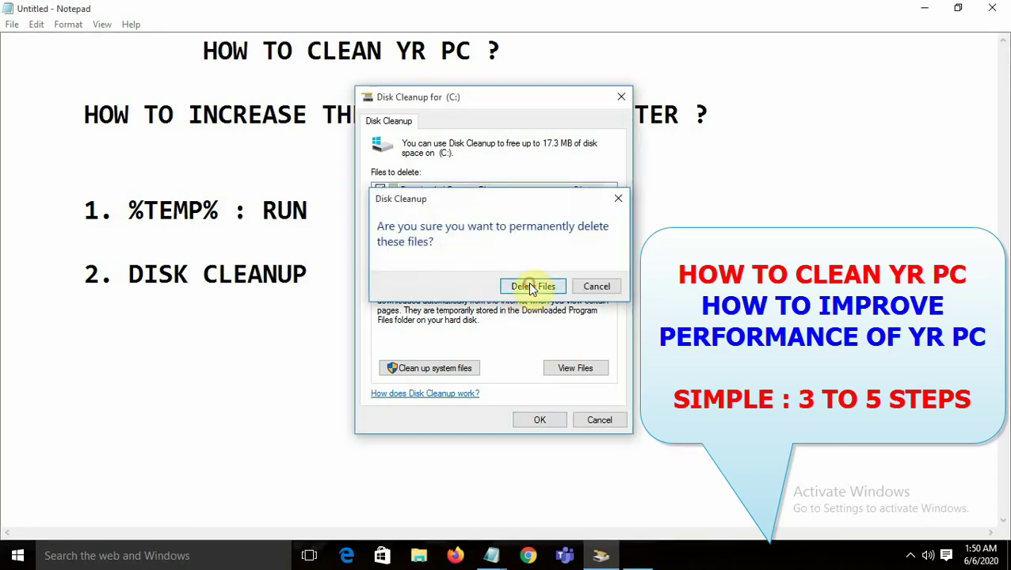
pyautogui.click(533, 287)
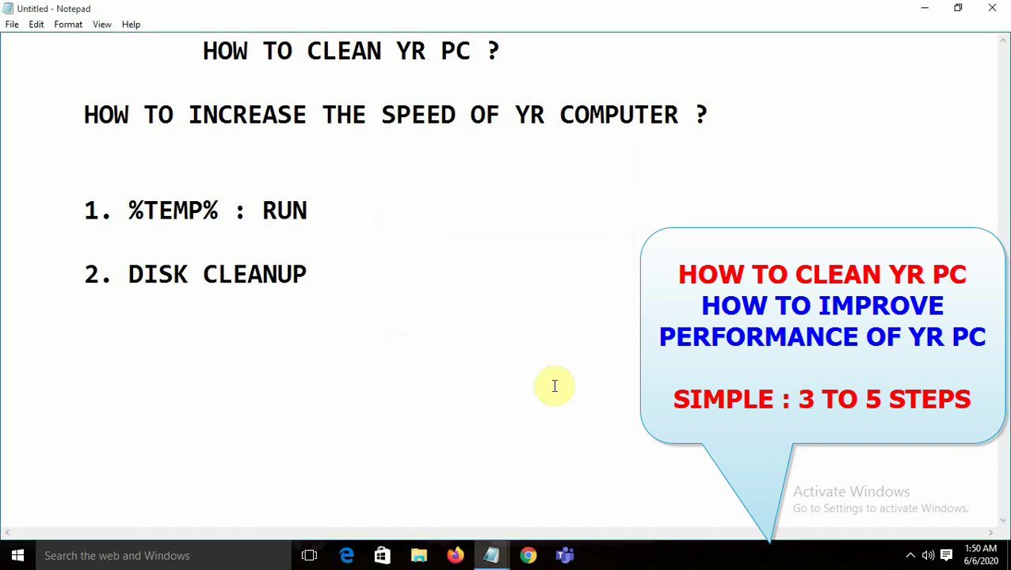
# Start step '3.' on a new line below DISK CLEANUP
pyautogui.press('BackSpace')
pyautogui.press('Return')
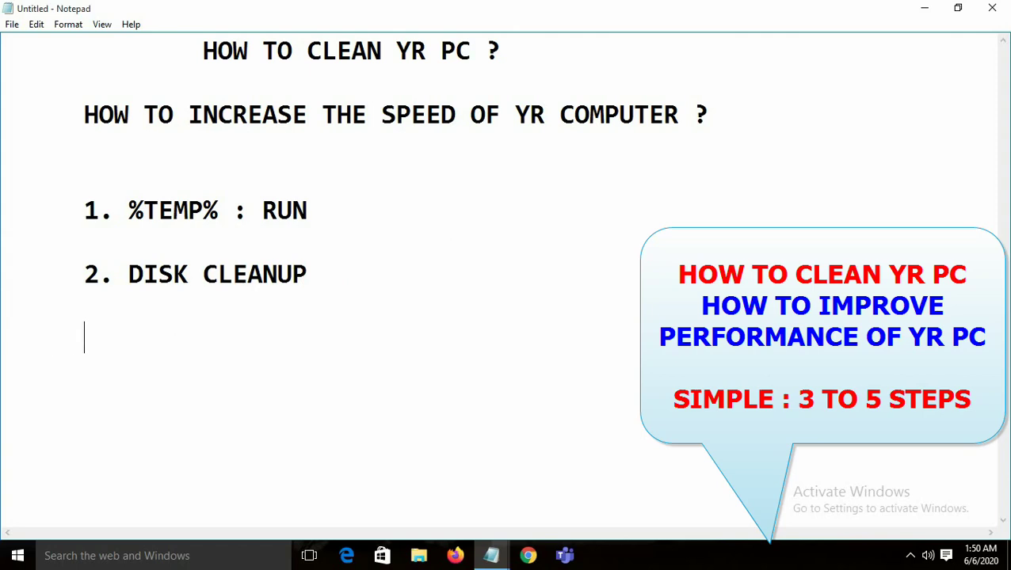
pyautogui.write('3.')
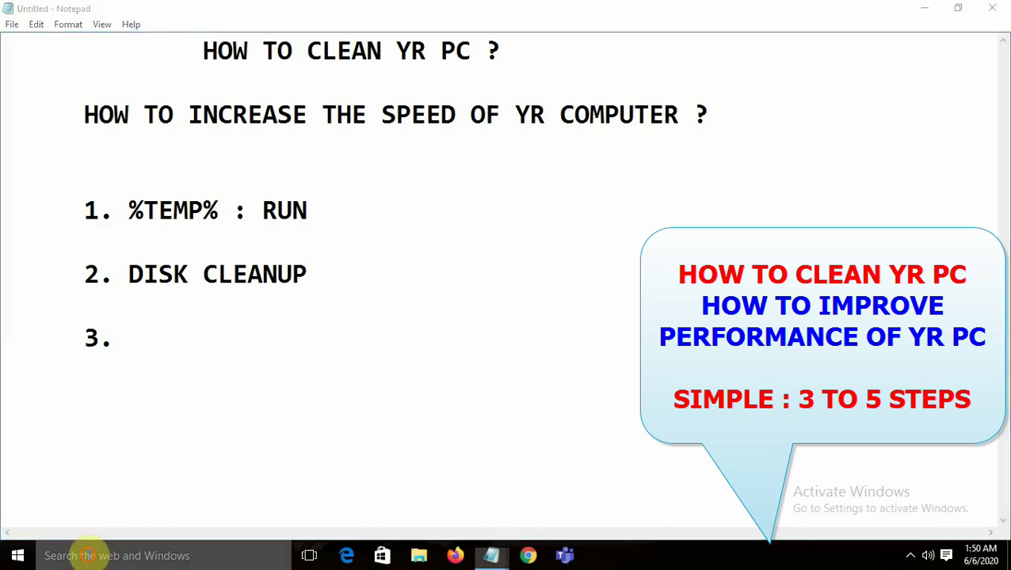
# Open the C:\Windows\Prefetch folder through the Run dialog
pyautogui.click(86, 555)
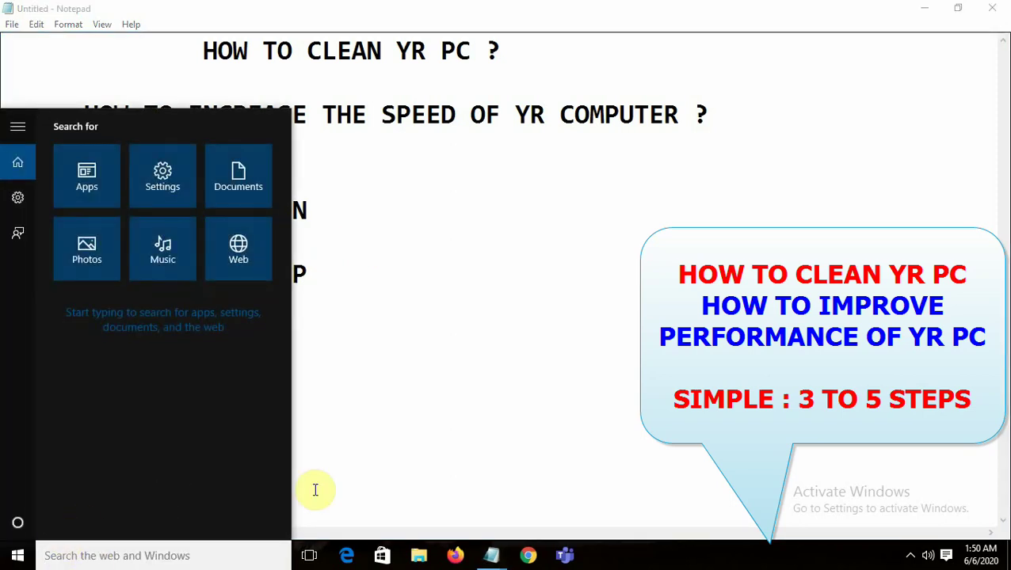
pyautogui.write('RUN')
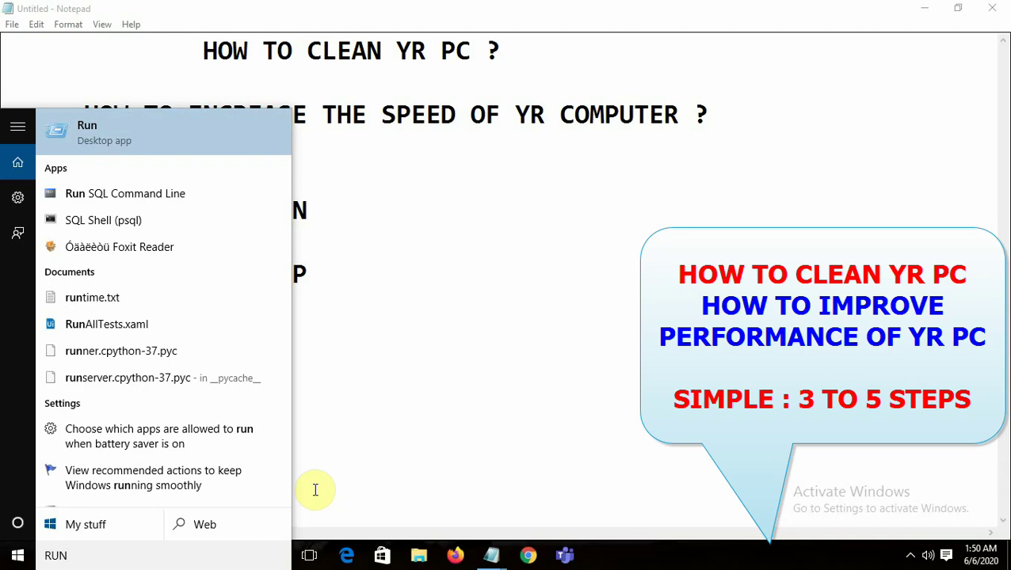
pyautogui.press('Return')
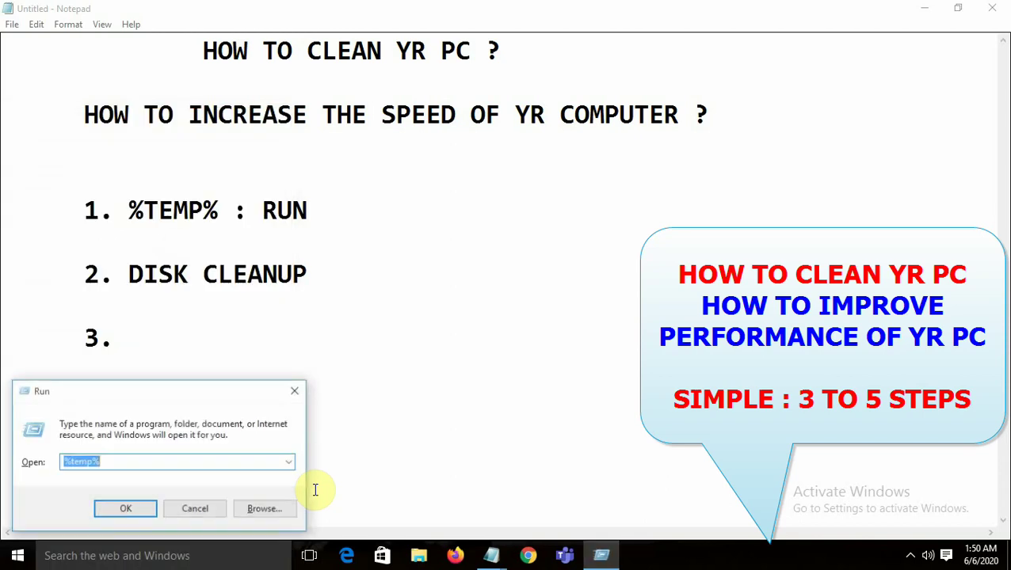
pyautogui.write('P')
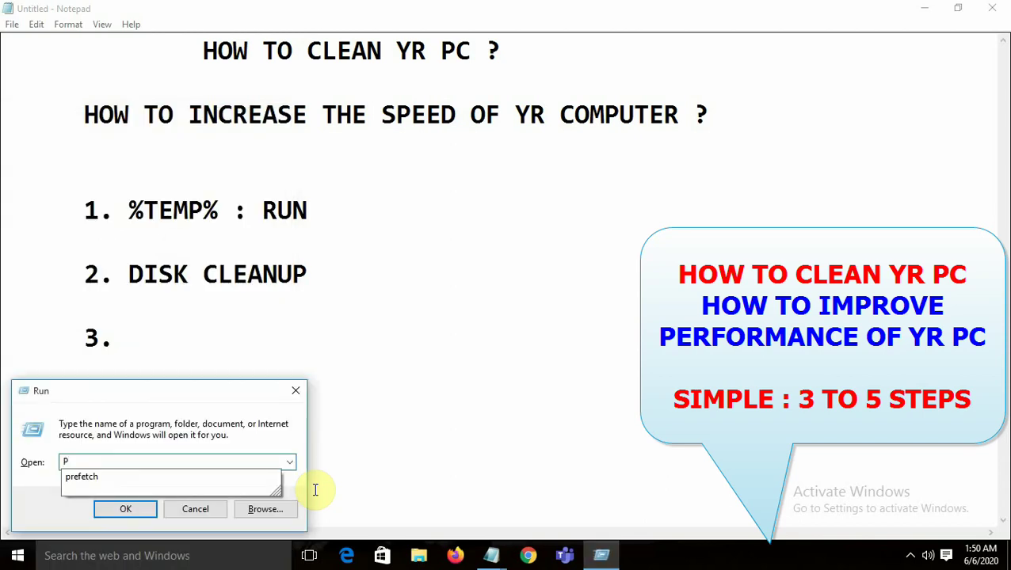
pyautogui.press('Down')
pyautogui.press('Return')
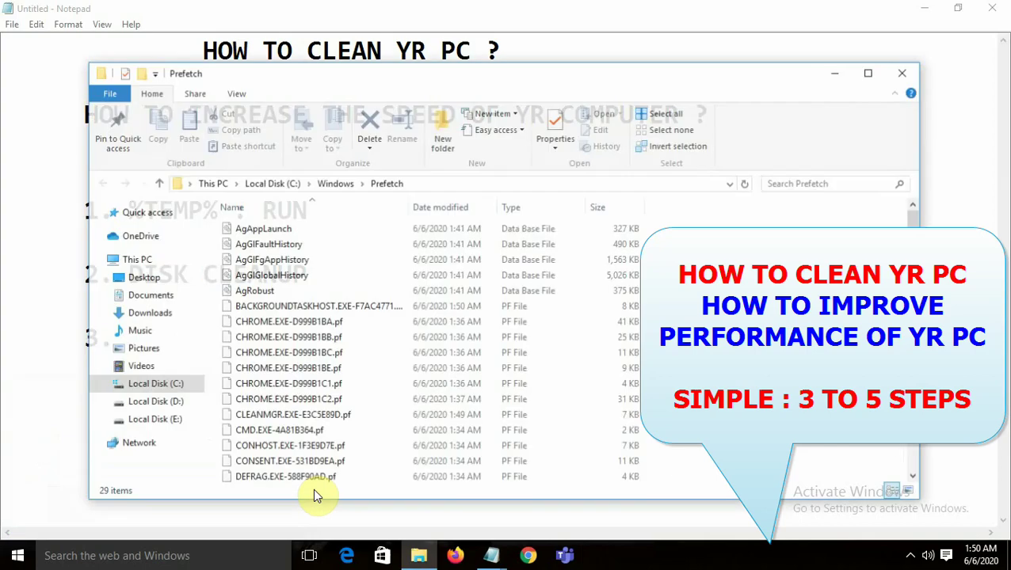
# Complete step 3 in Notepad as '3. PREFETCH'
pyautogui.click(14, 391)
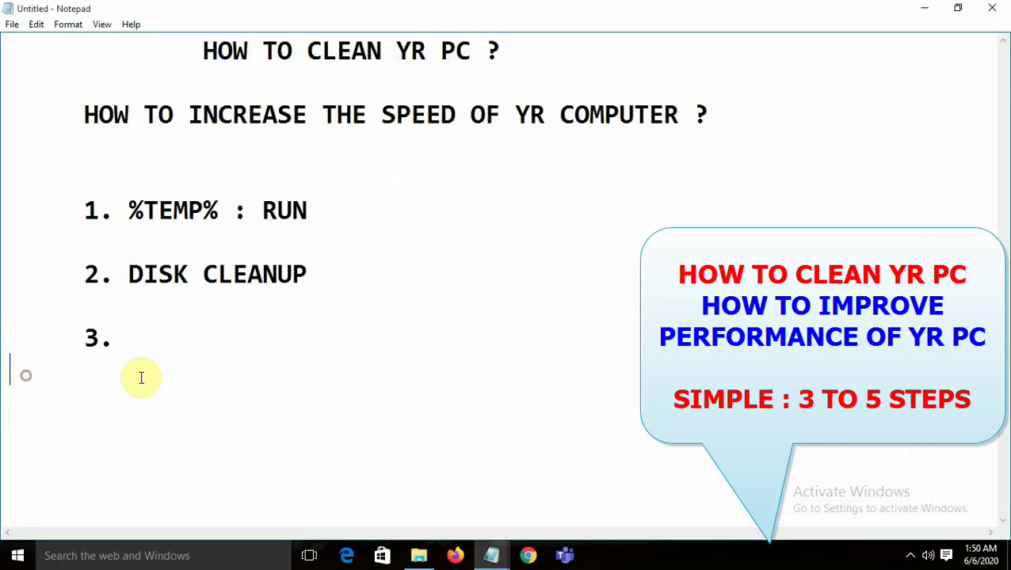
pyautogui.click(140, 335)
pyautogui.write('PREFETCH')
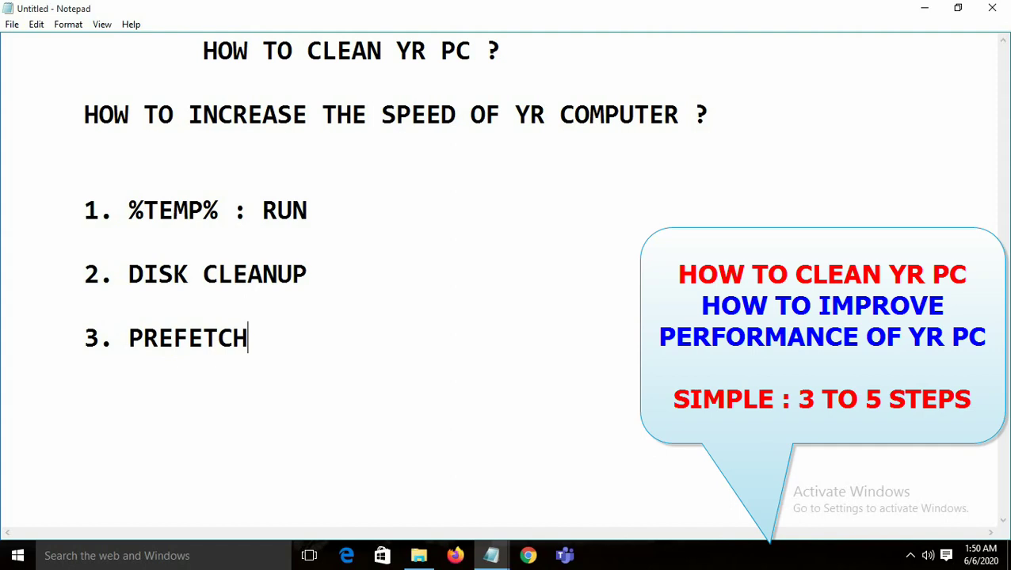
pyautogui.press('Return')
pyautogui.press('Return')
pyautogui.press('Tab')
pyautogui.hotkey('alt', 'Tab')
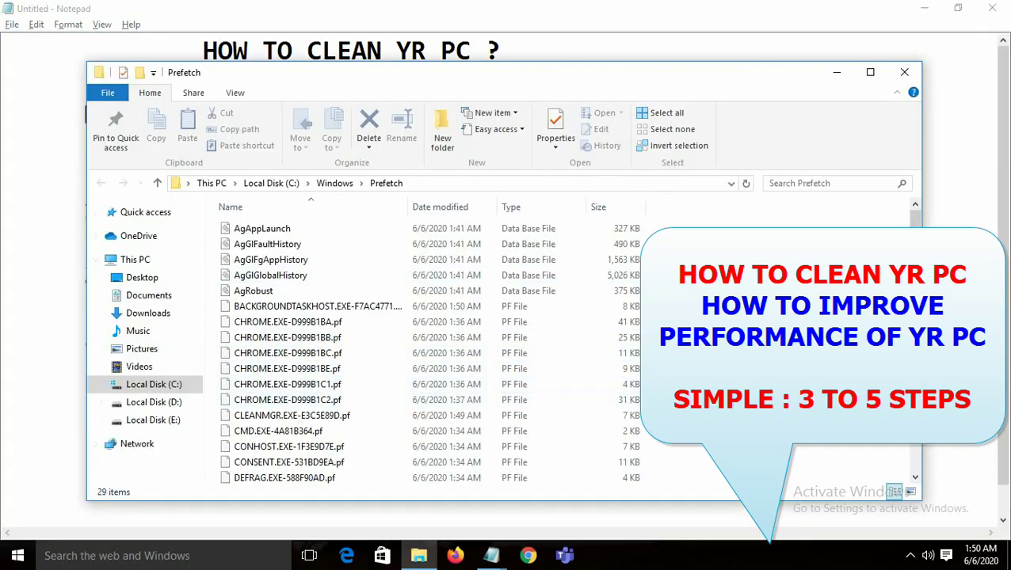
# Delete all 29 Prefetch files, skipping the in-use PfPre_ce83f7fd.mkd file
pyautogui.scroll(-4, 426, 342)
pyautogui.scroll(4, 426, 342)
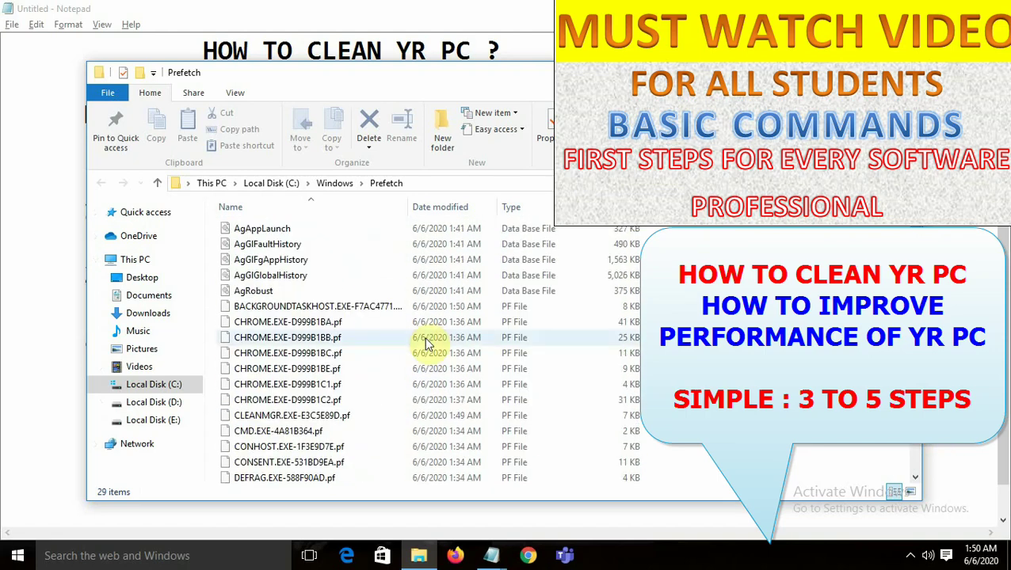
pyautogui.hotkey('ctrl', 'a')
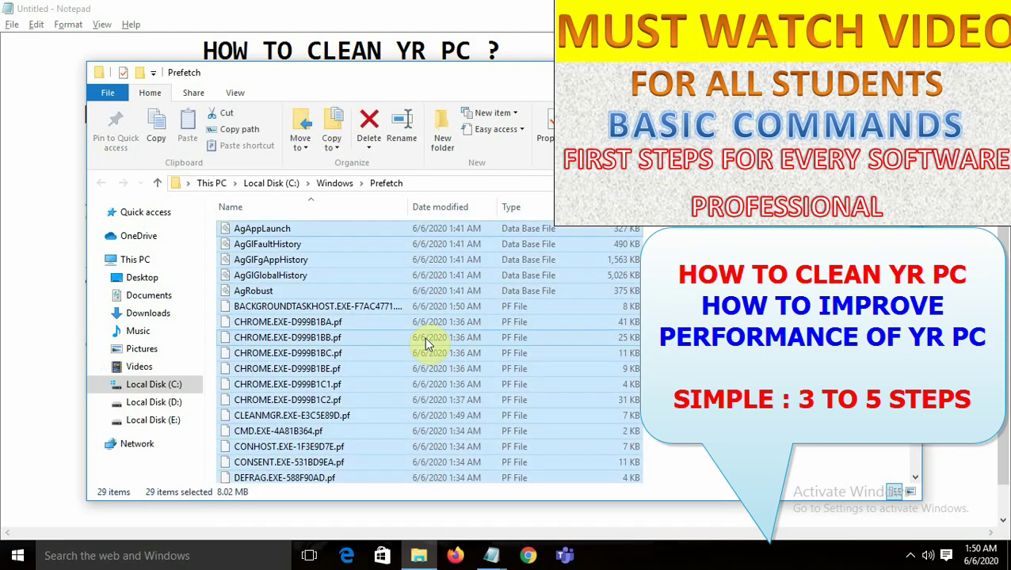
pyautogui.press('Delete')
pyautogui.click(464, 239)
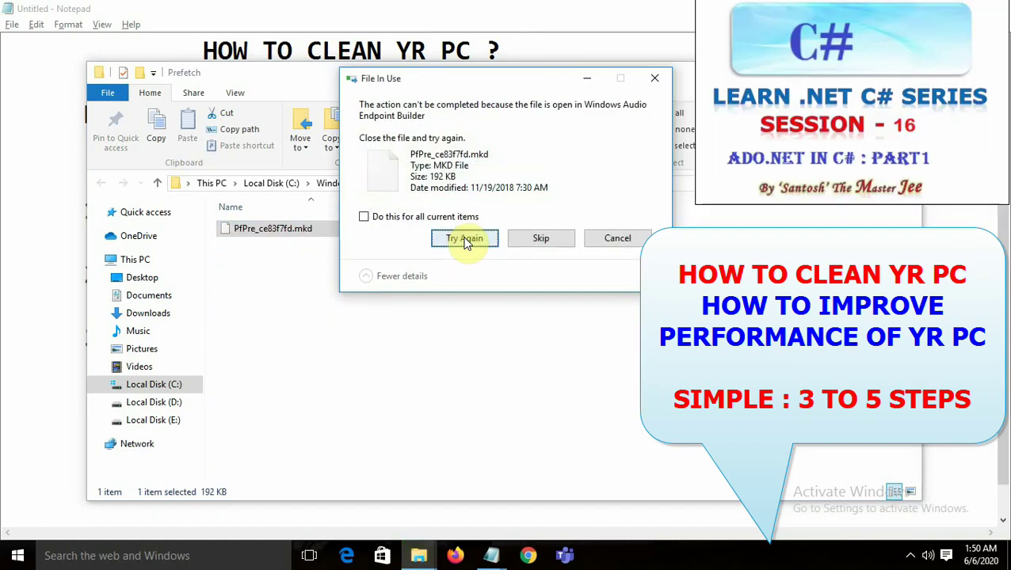
pyautogui.click(541, 241)
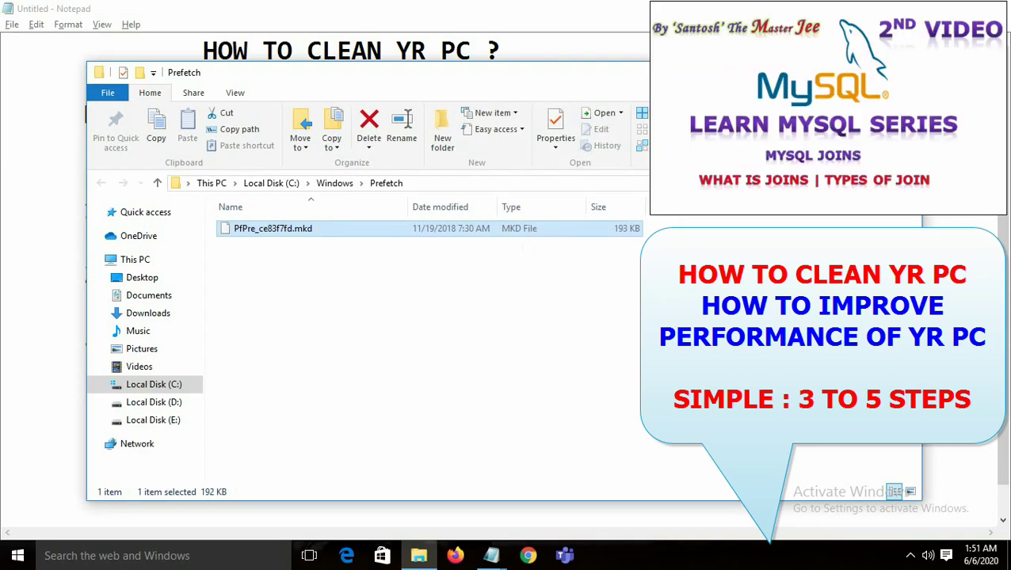
pyautogui.hotkey('alt', 'Tab')
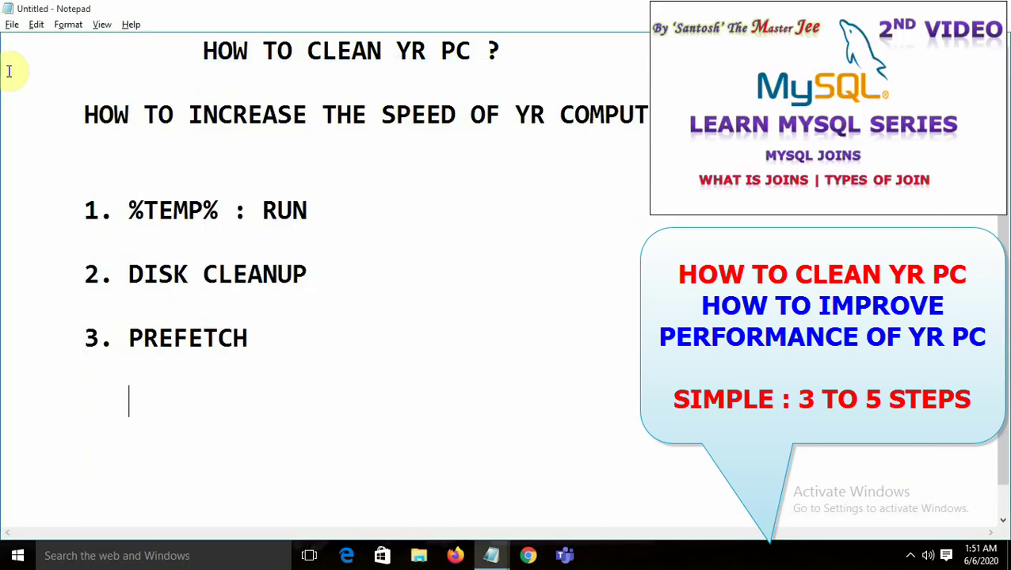
# Add step '4. C:\>' on a new line below PREFETCH
pyautogui.moveTo(76, 188); pyautogui.dragTo(250, 353)
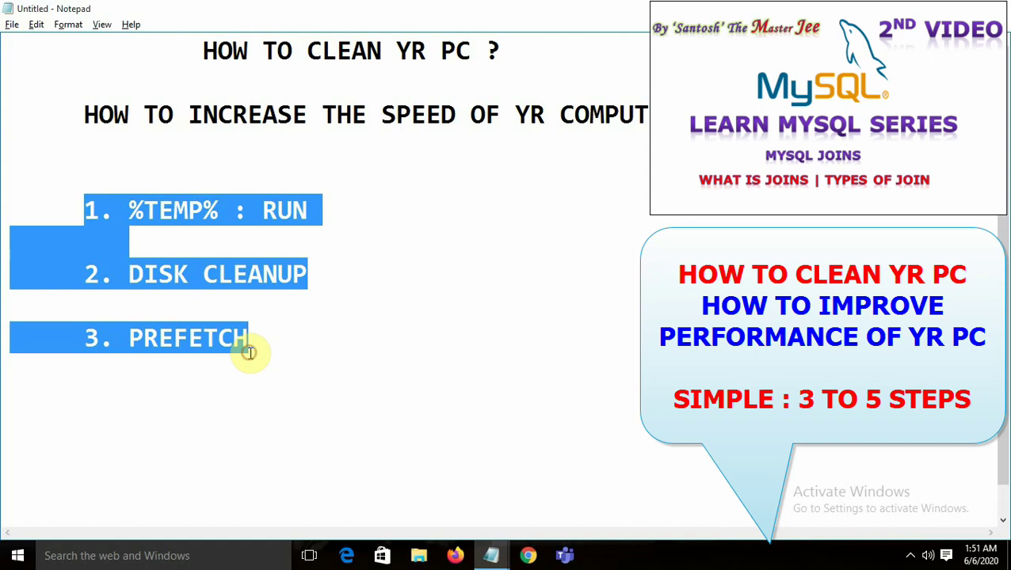
pyautogui.click(251, 353)
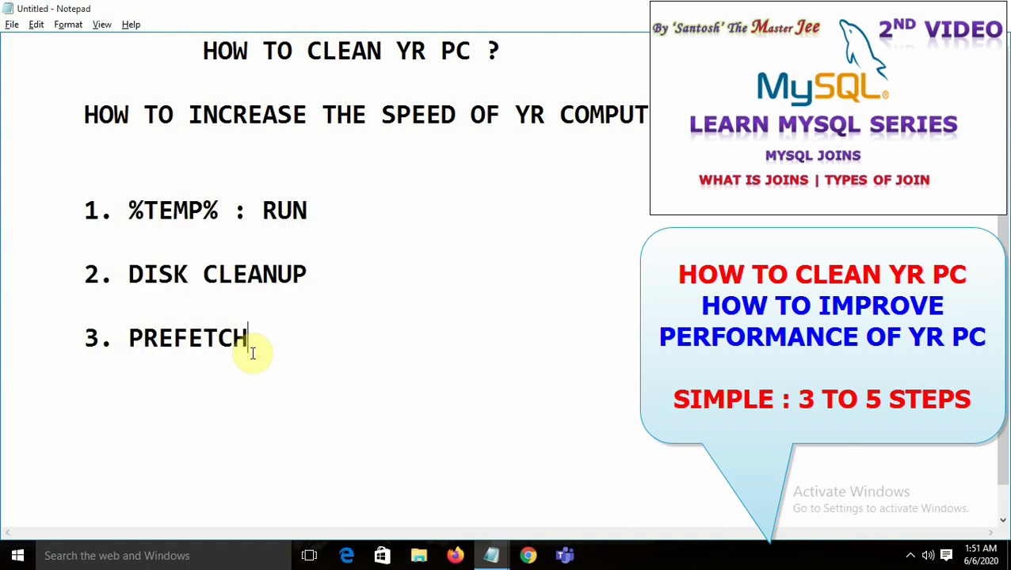
pyautogui.press('Return')
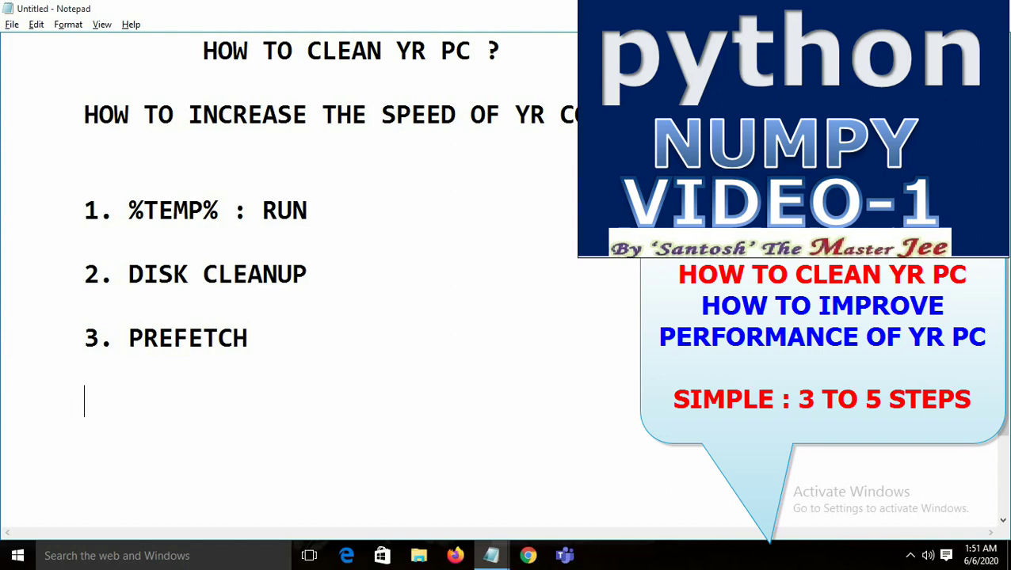
pyautogui.write('4. C:\\>')
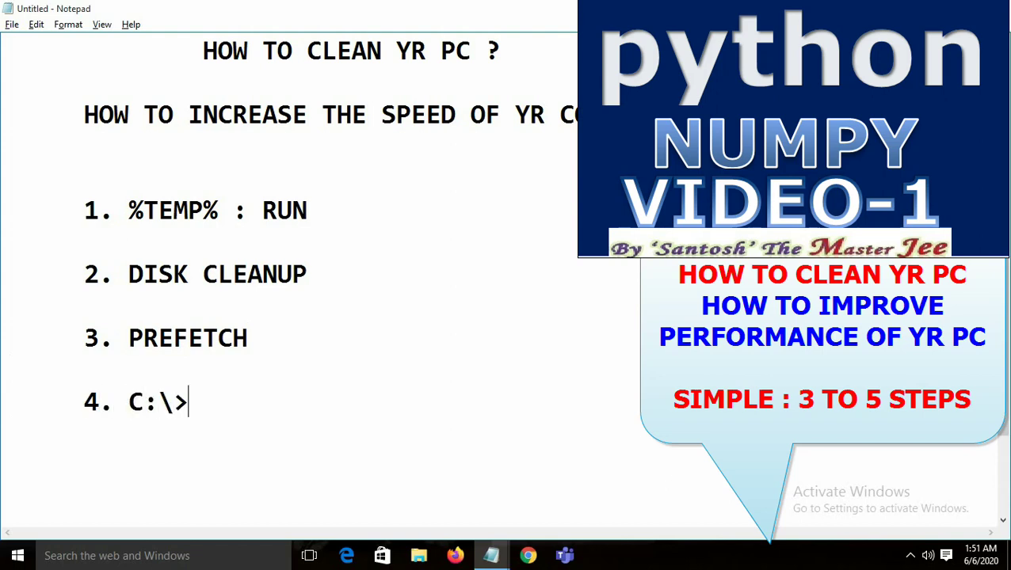
# Run DEFRAG C: in a regular Command Prompt, hit the insufficient-privileges error, and close it
pyautogui.click(87, 554)
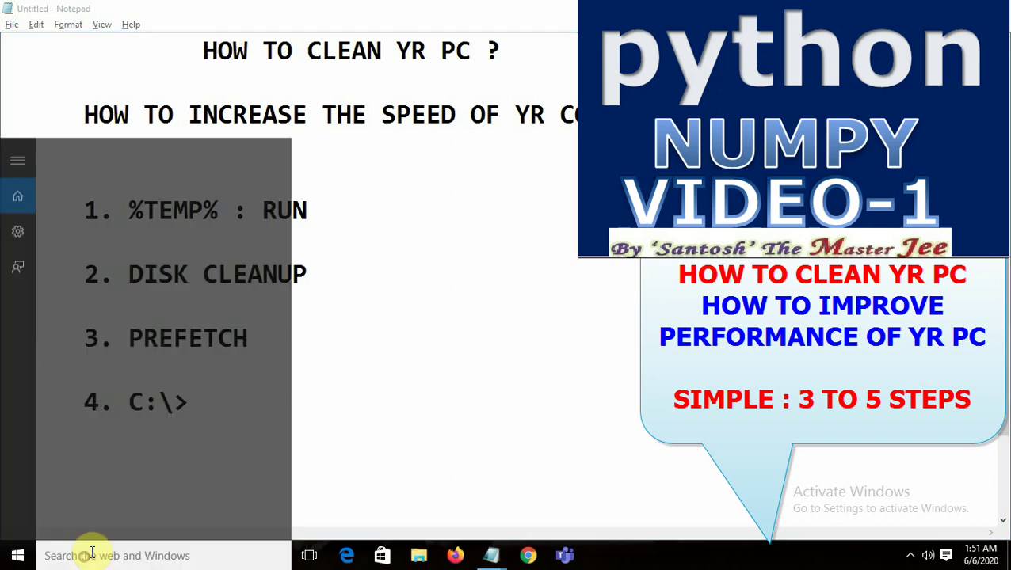
pyautogui.write('CMD')
pyautogui.press('Return')
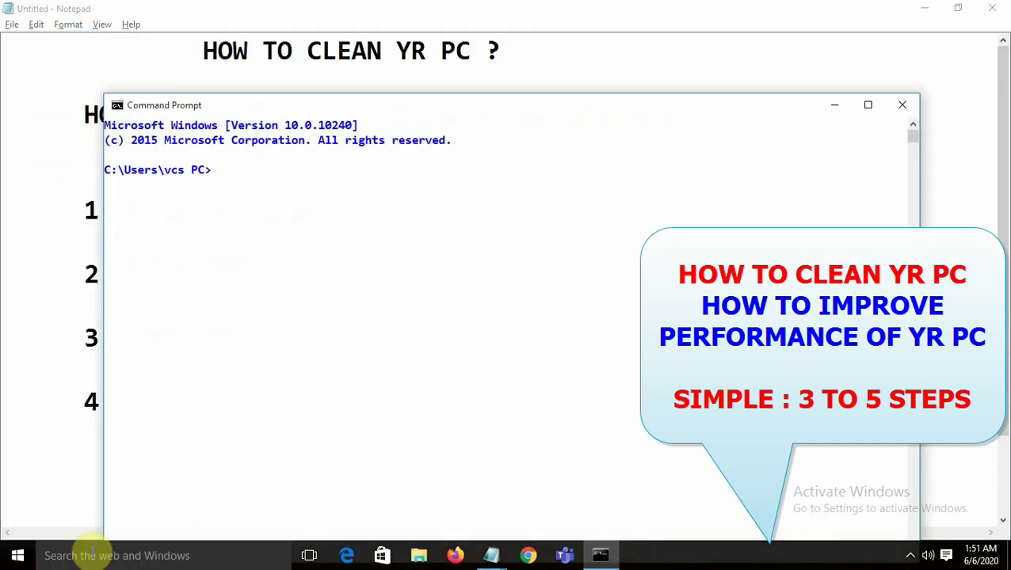
pyautogui.moveTo(289, 106); pyautogui.dragTo(518, 131)
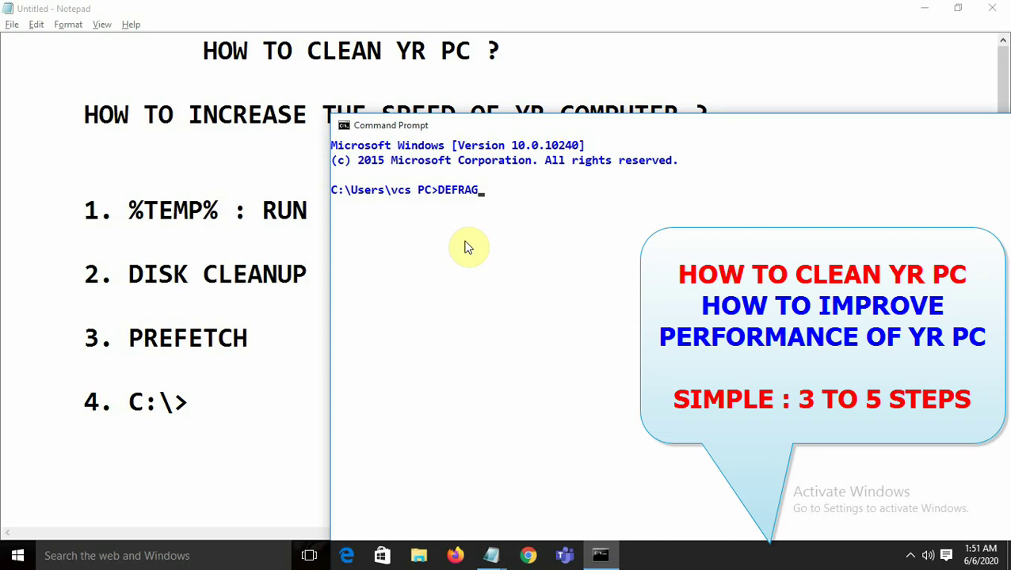
pyautogui.write(':')
pyautogui.press('Return')
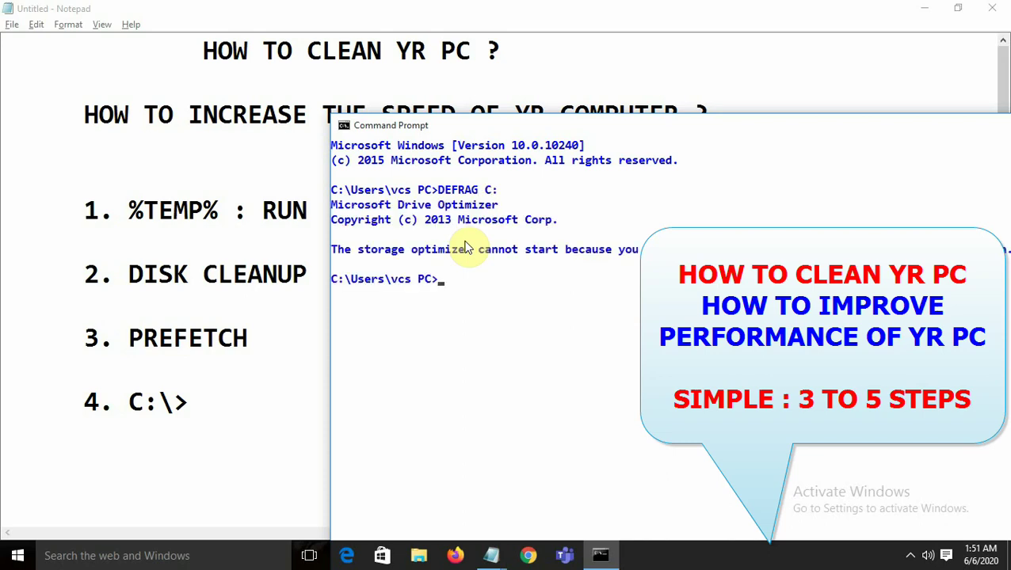
pyautogui.moveTo(512, 124); pyautogui.dragTo(38, 3)
pyautogui.moveTo(349, 133); pyautogui.dragTo(503, 133)
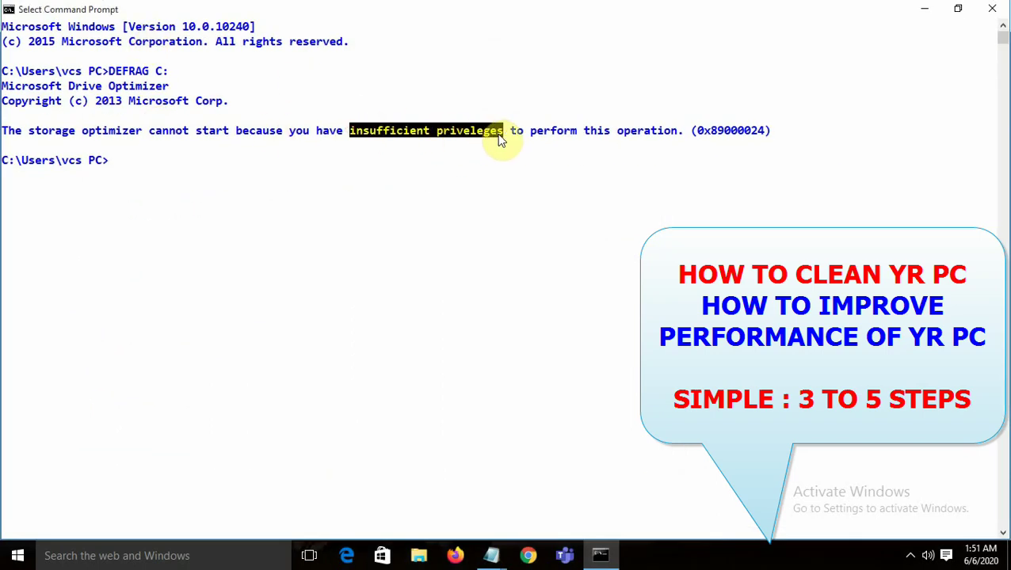
pyautogui.click(994, 8)
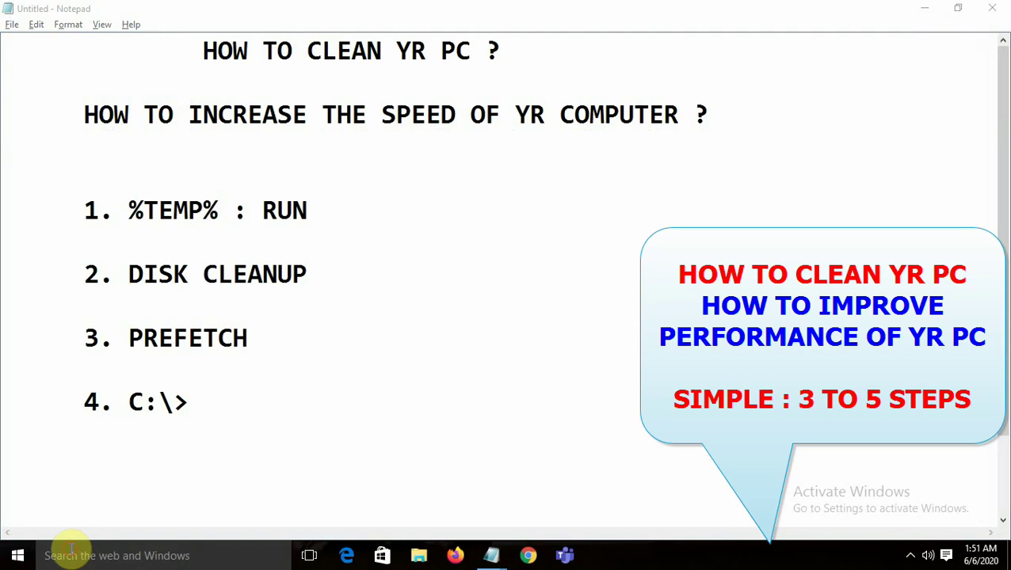
# Run DEFRAG C: in an administrator Command Prompt to get the pre-optimization report
pyautogui.click(71, 554)
pyautogui.write('CMD')
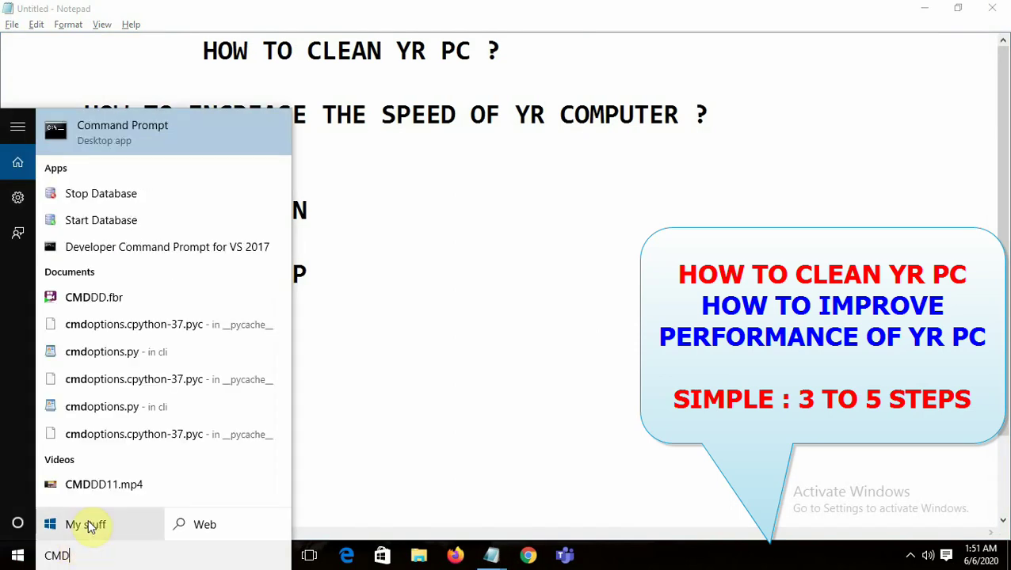
pyautogui.rightClick(118, 133)
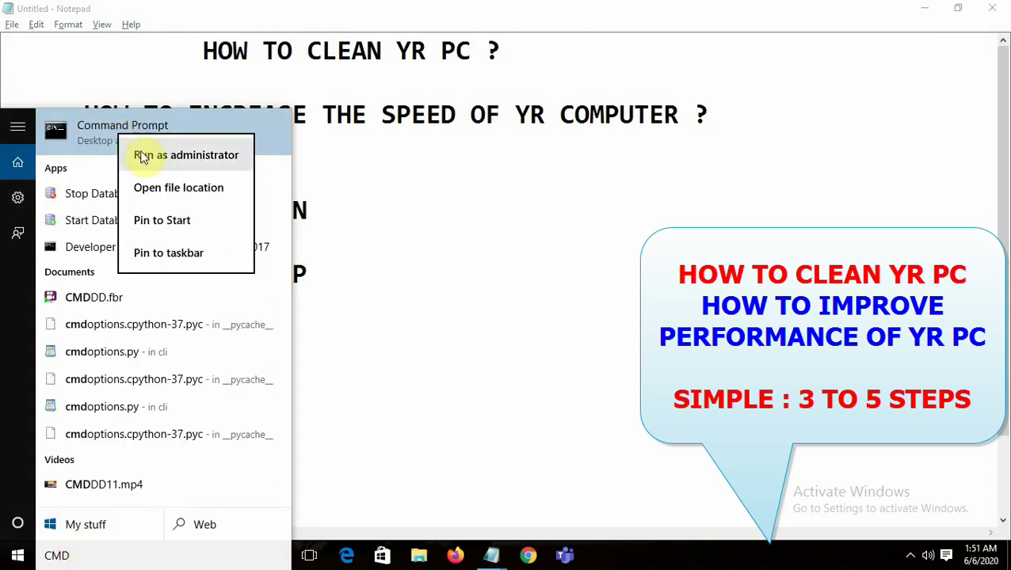
pyautogui.click(156, 157)
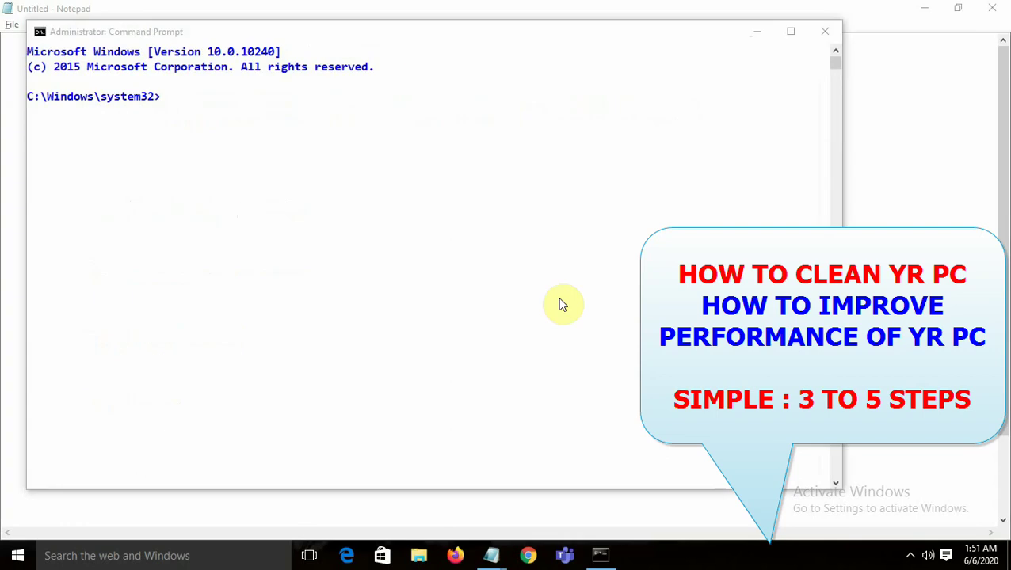
pyautogui.moveTo(249, 26); pyautogui.dragTo(423, 82)
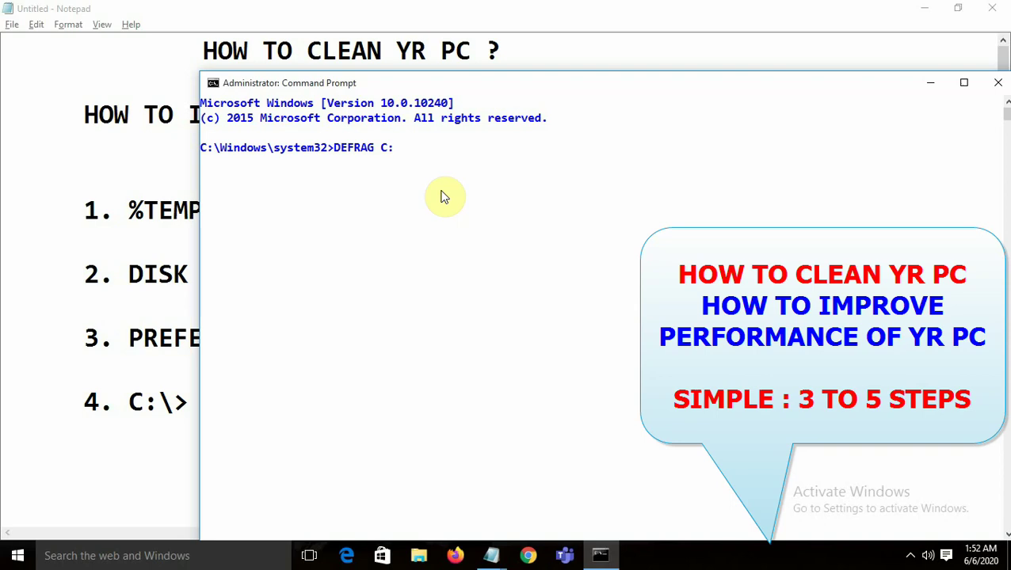
pyautogui.press('Return')
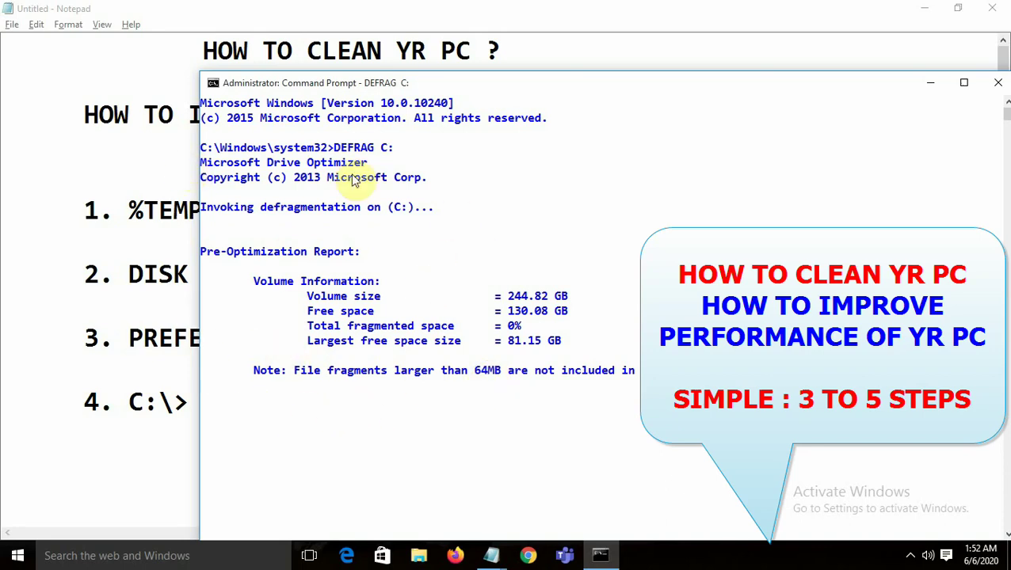
# Complete item 4 in Notepad to read C:\>DEFRAG C:, fixing a mistyped drive letter
pyautogui.click(136, 387)
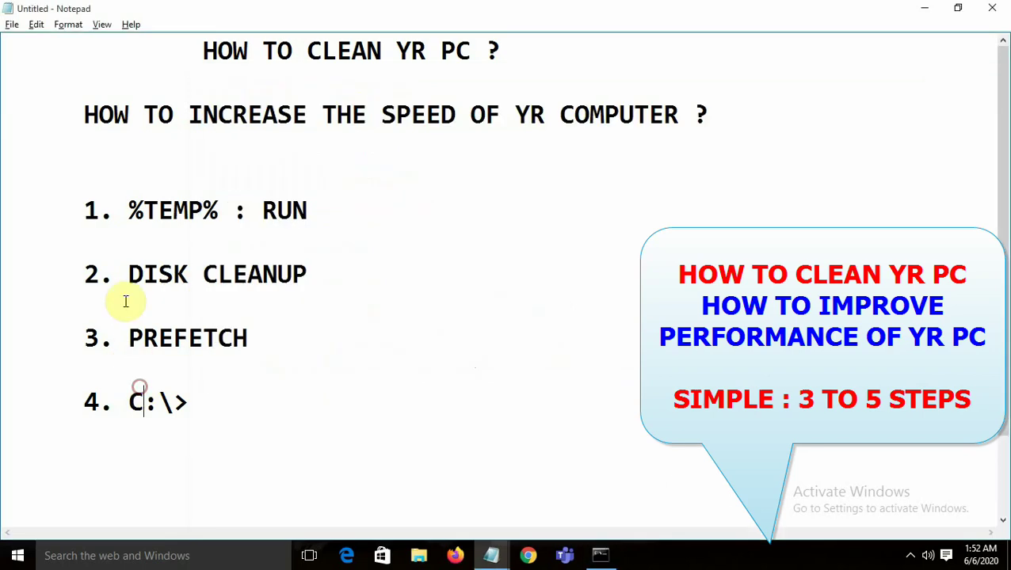
pyautogui.moveTo(83, 200); pyautogui.dragTo(242, 404)
pyautogui.click(242, 404)
pyautogui.write('DEF')
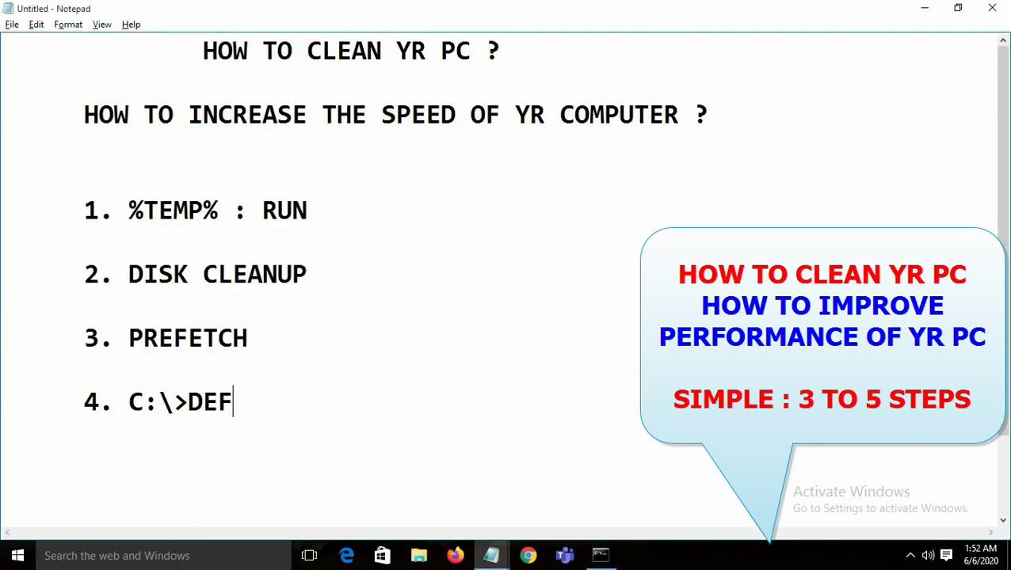
pyautogui.write('RAG C:')
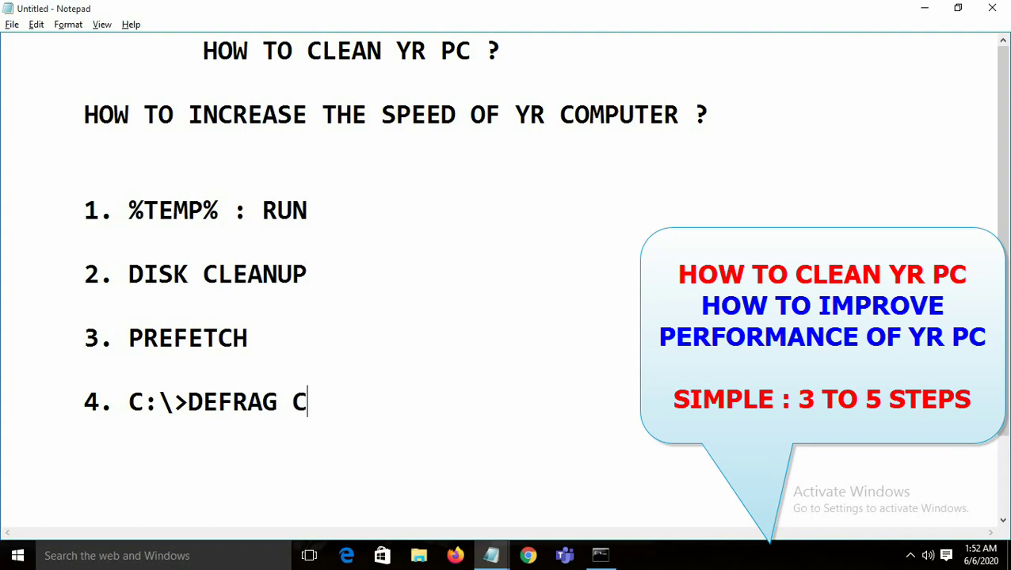
pyautogui.press('Return')
pyautogui.press('BackSpace')
pyautogui.press('BackSpace')
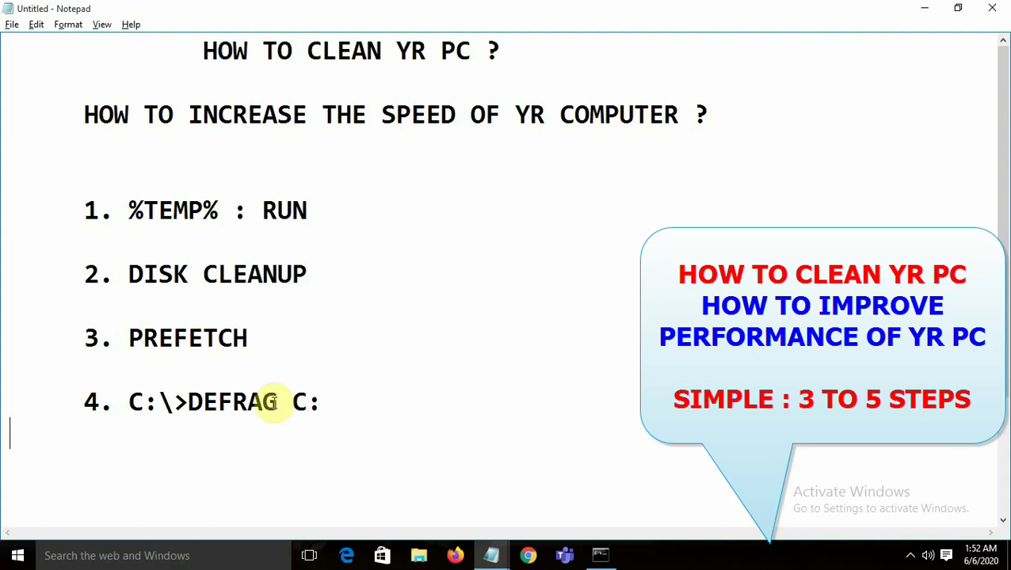
pyautogui.press('Left')
pyautogui.press('Delete')
pyautogui.write('D')
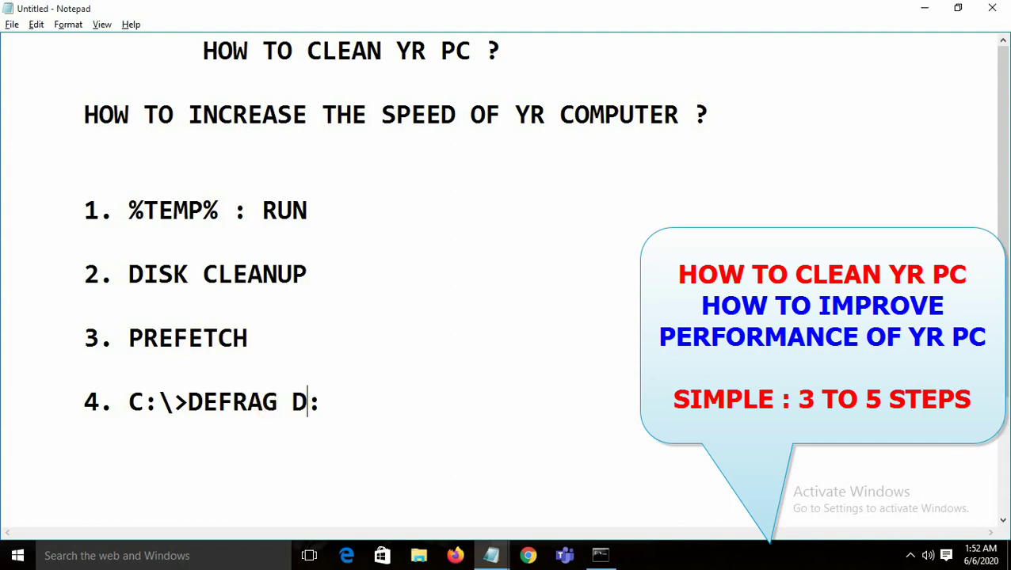
pyautogui.press('BackSpace')
pyautogui.write('C')
# Add an indented line '5. BROWSE :' below item 4
pyautogui.press('Right')
pyautogui.press('Down')
pyautogui.press('Tab')
pyautogui.write('5')
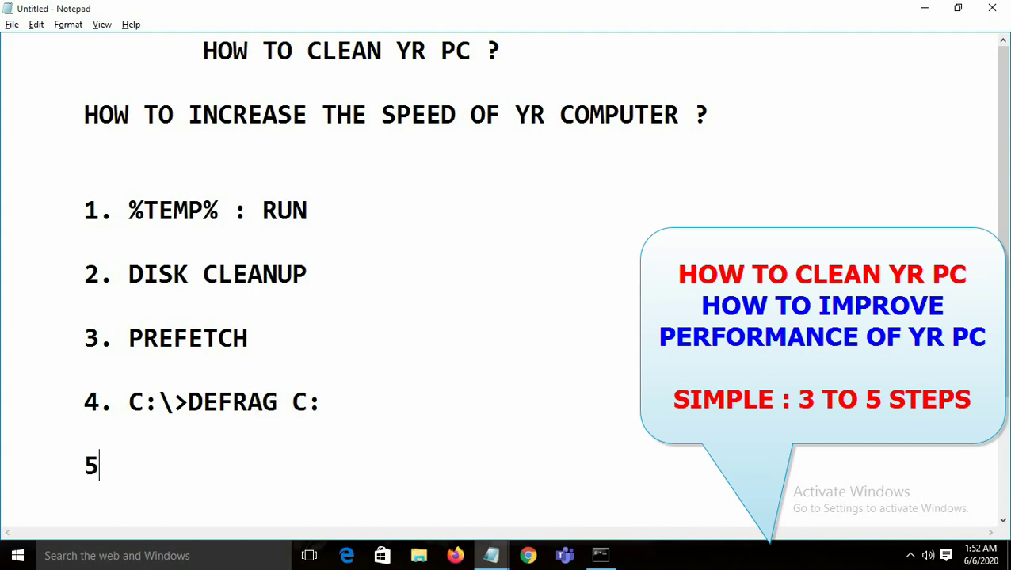
pyautogui.write('. BROWSE :')
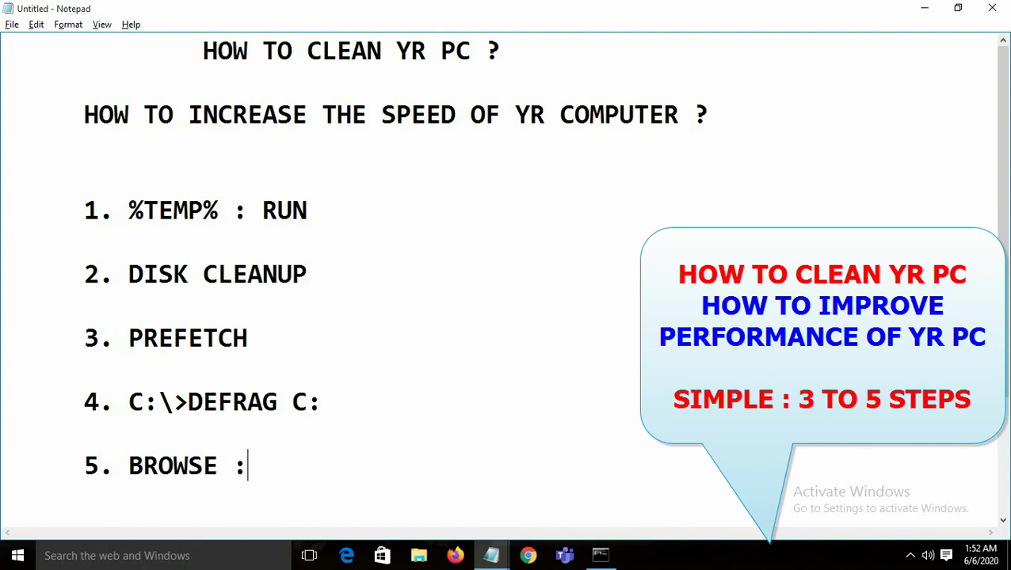
pyautogui.press('BackSpace')
# Open Chrome's Settings page and scroll down to Privacy and security
pyautogui.click(527, 557)
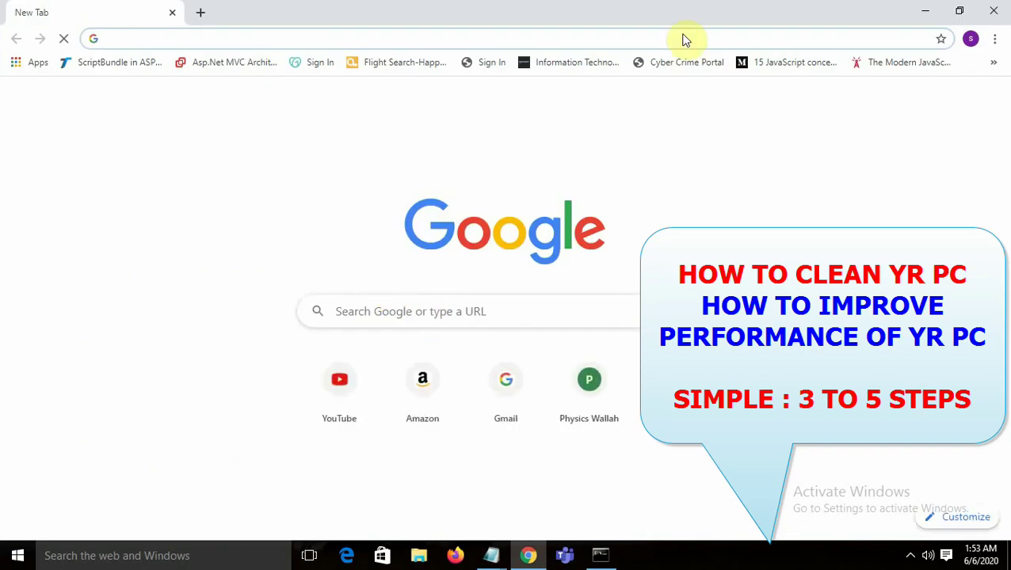
pyautogui.click(991, 38)
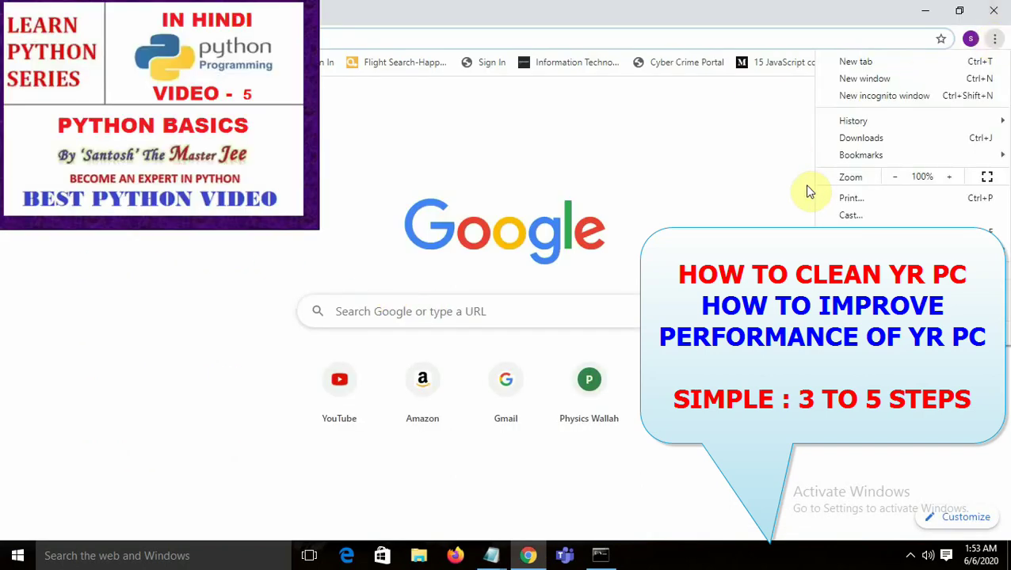
pyautogui.click(863, 156)
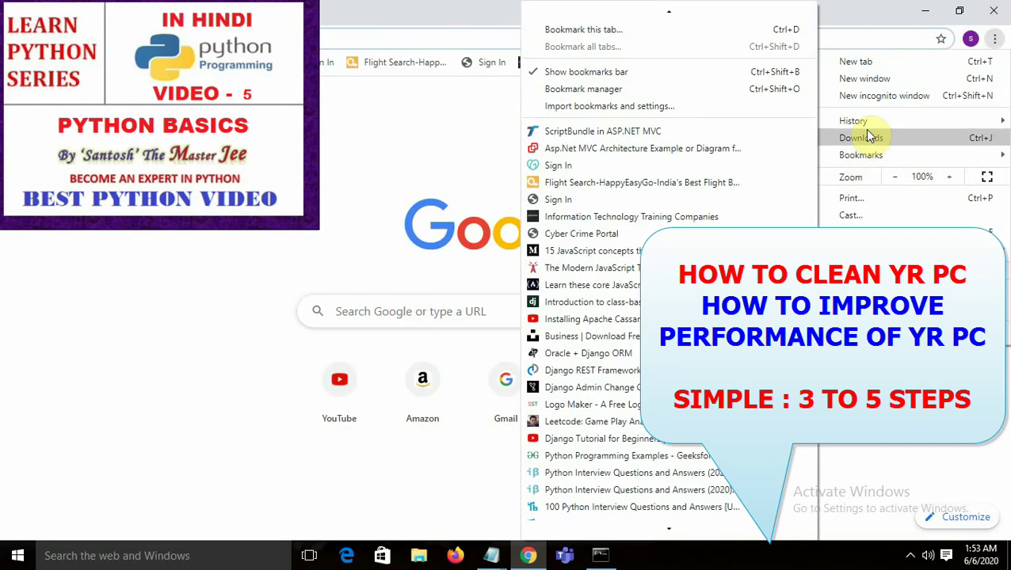
pyautogui.click(859, 305)
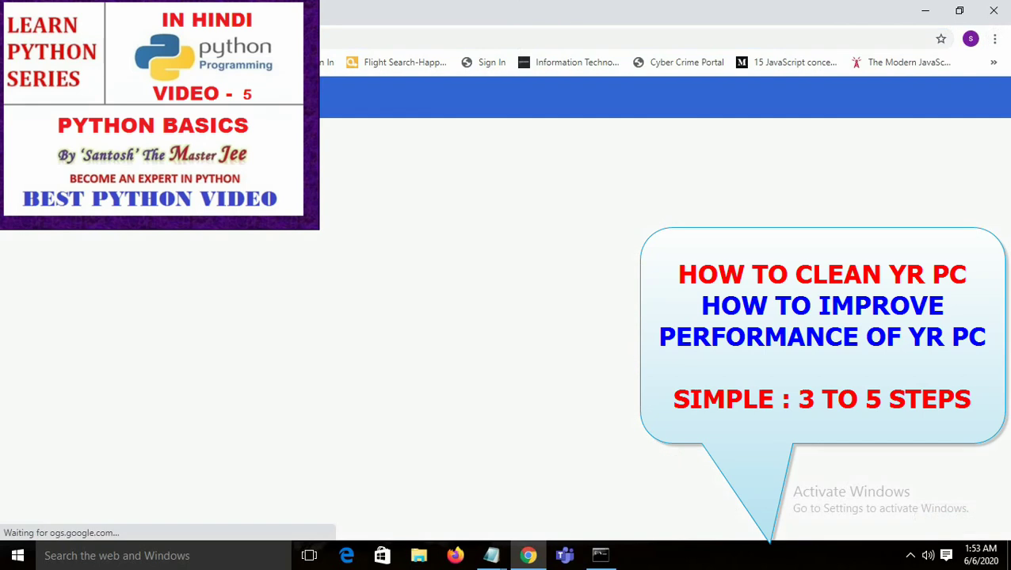
pyautogui.click(996, 41)
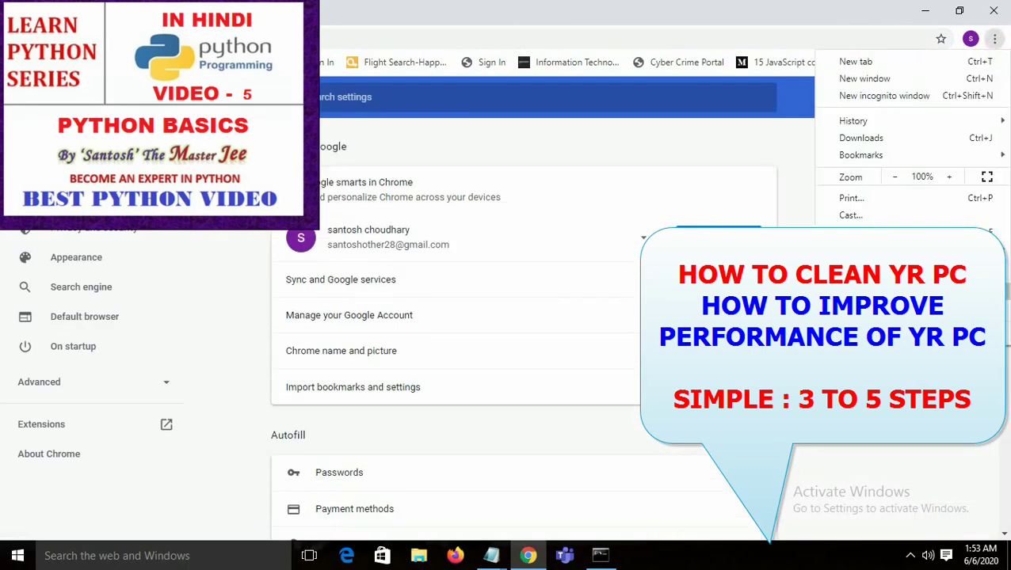
pyautogui.press('Escape')
pyautogui.moveTo(999, 216); pyautogui.dragTo(1008, 348)
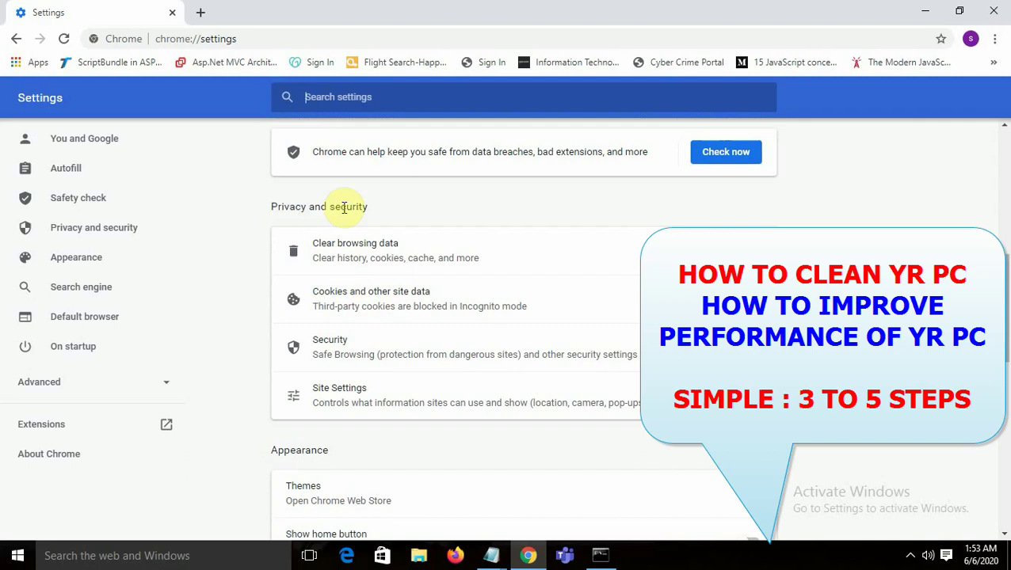
# Clear Chrome's browsing data for All time, including passwords and other sign-in data
pyautogui.click(383, 248)
pyautogui.click(450, 217)
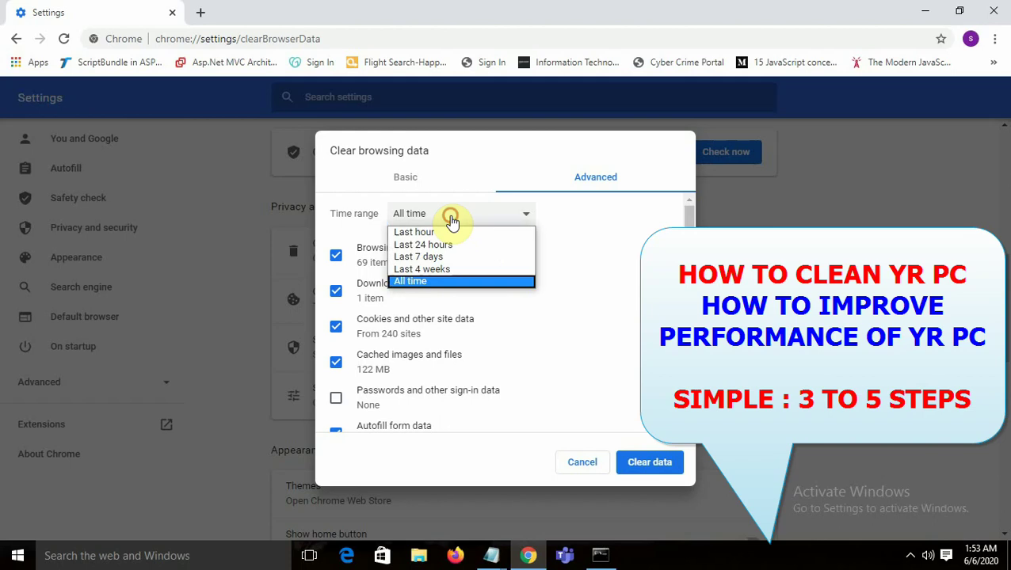
pyautogui.click(451, 217)
pyautogui.click(451, 218)
pyautogui.click(452, 219)
pyautogui.click(452, 218)
pyautogui.click(451, 218)
pyautogui.click(338, 400)
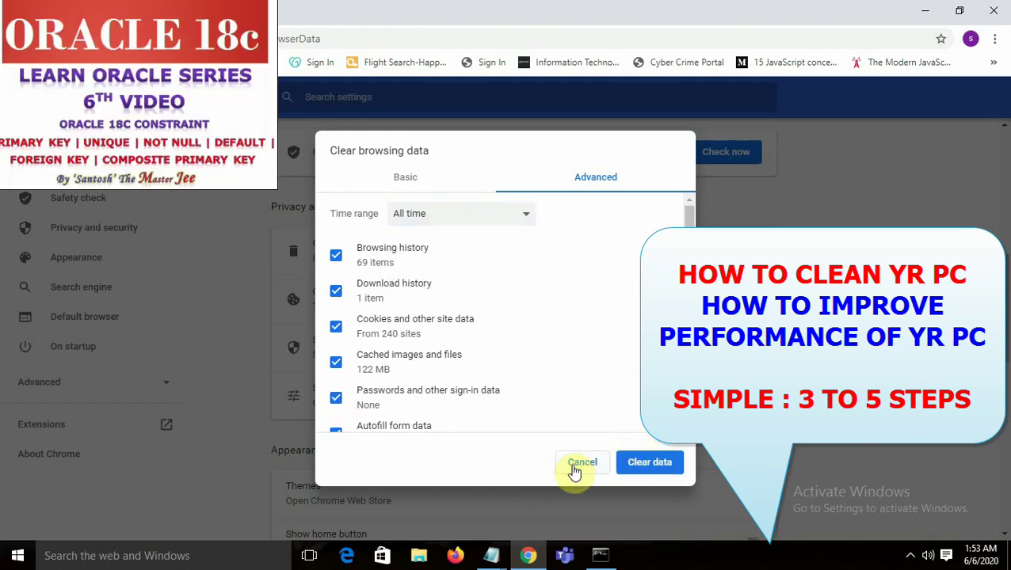
pyautogui.click(338, 400)
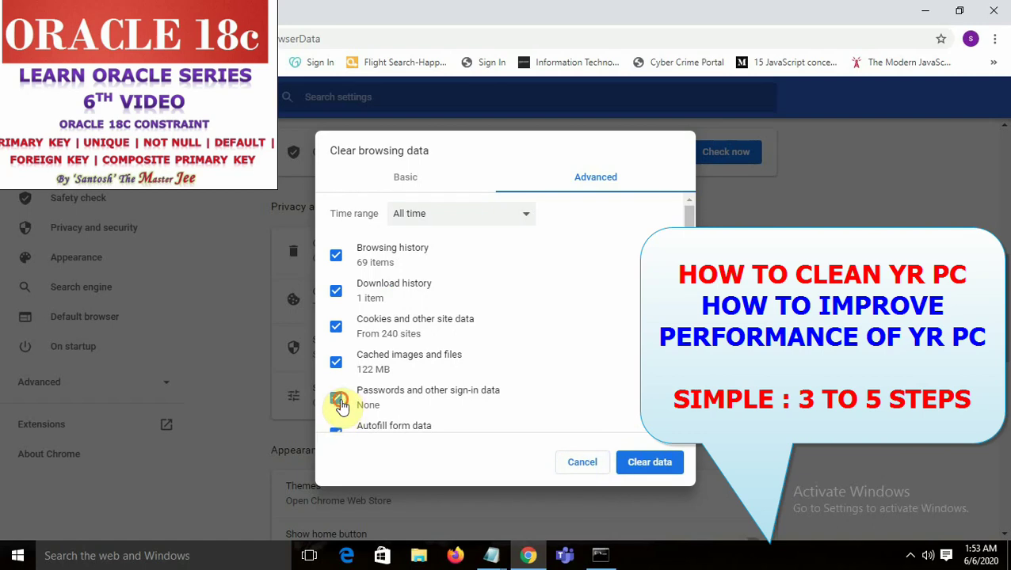
pyautogui.click(338, 400)
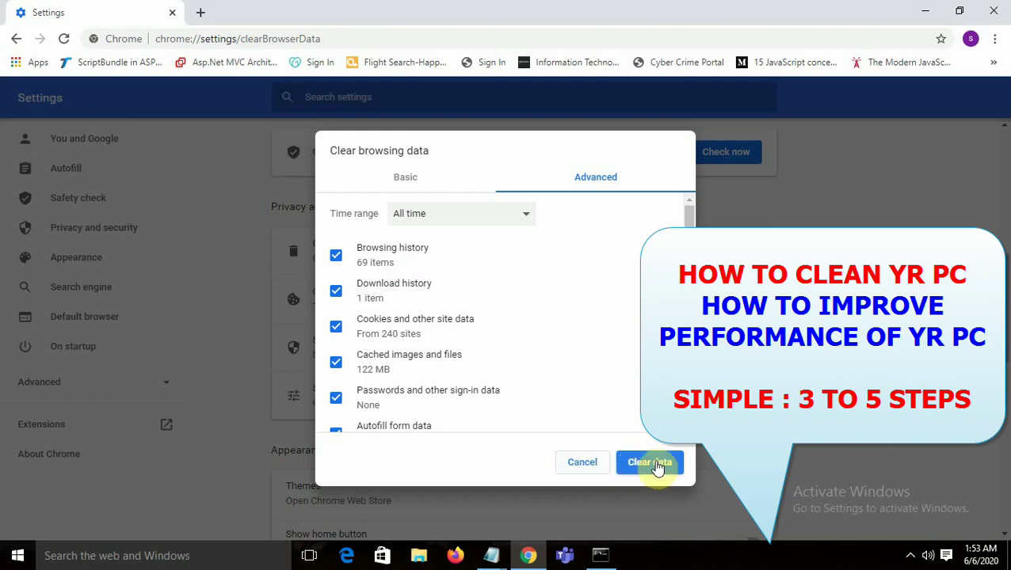
pyautogui.click(587, 464)
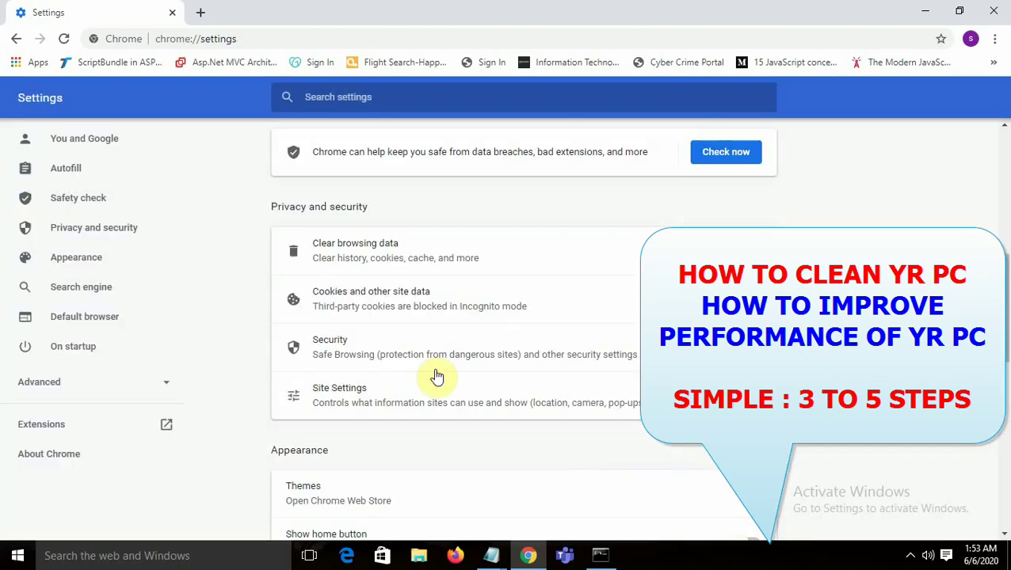
# Open the Cookies and other site data settings and scroll through them
pyautogui.click(697, 299)
pyautogui.scroll(-2, 523, 328)
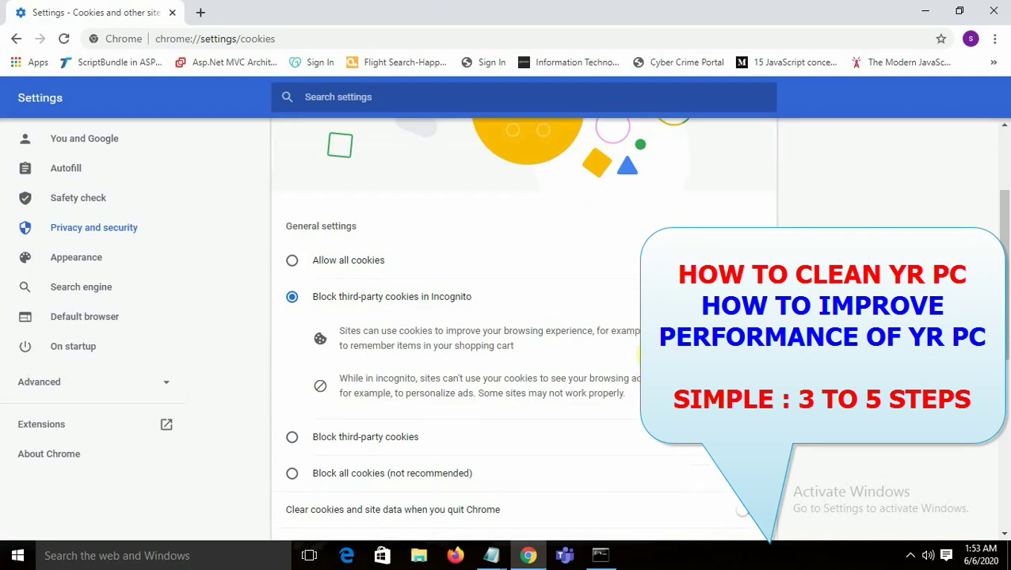
pyautogui.scroll(-2, 406, 357)
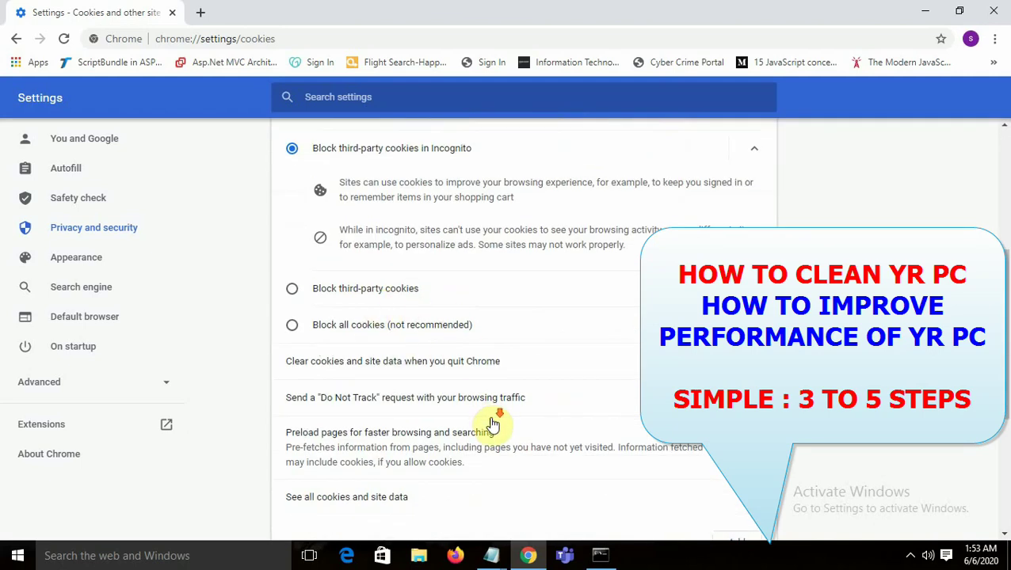
pyautogui.scroll(-2, 495, 417)
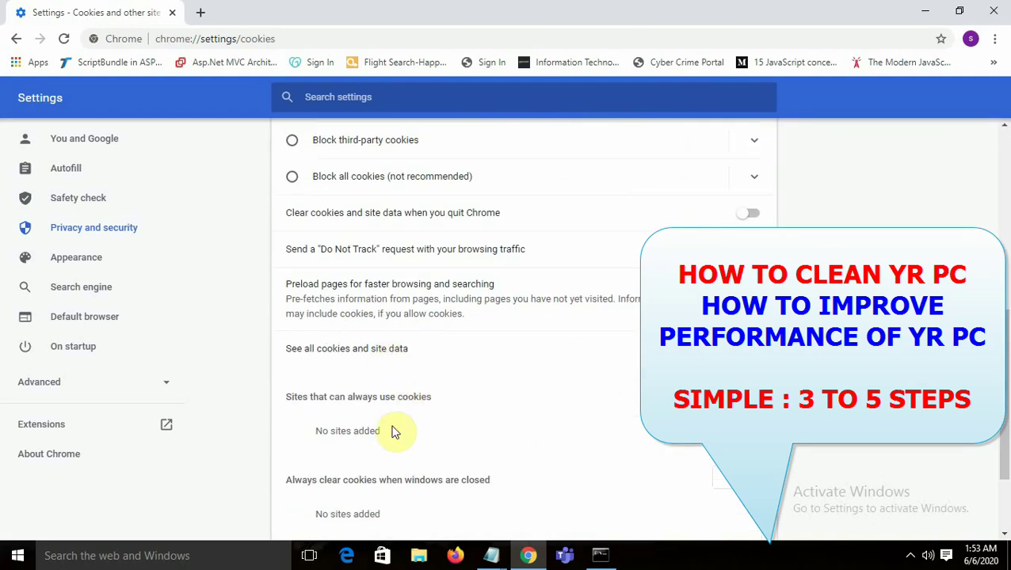
pyautogui.scroll(-2, 456, 438)
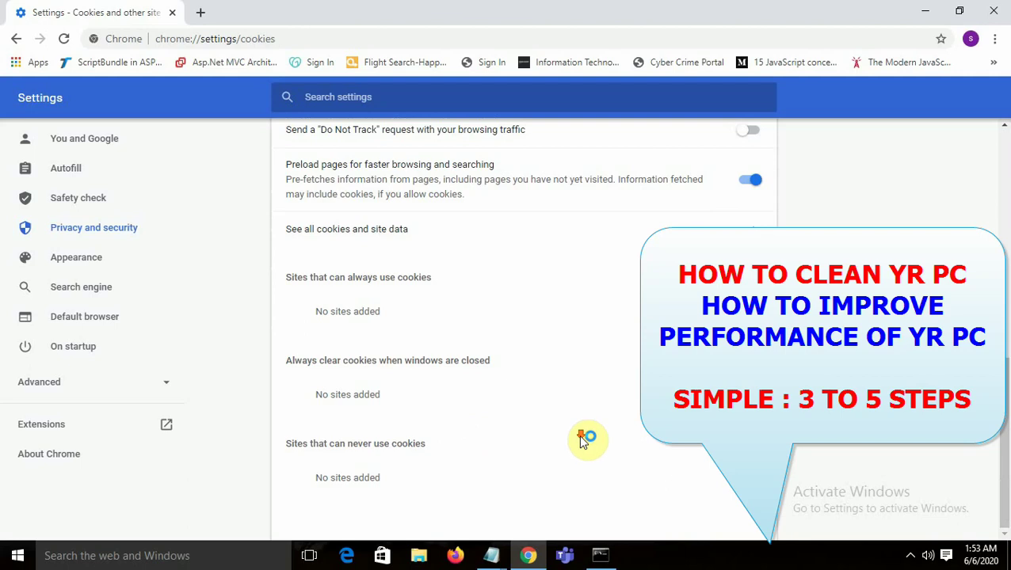
# Return to the main Settings page and expand Advanced down to Reset and clean up
pyautogui.click(16, 39)
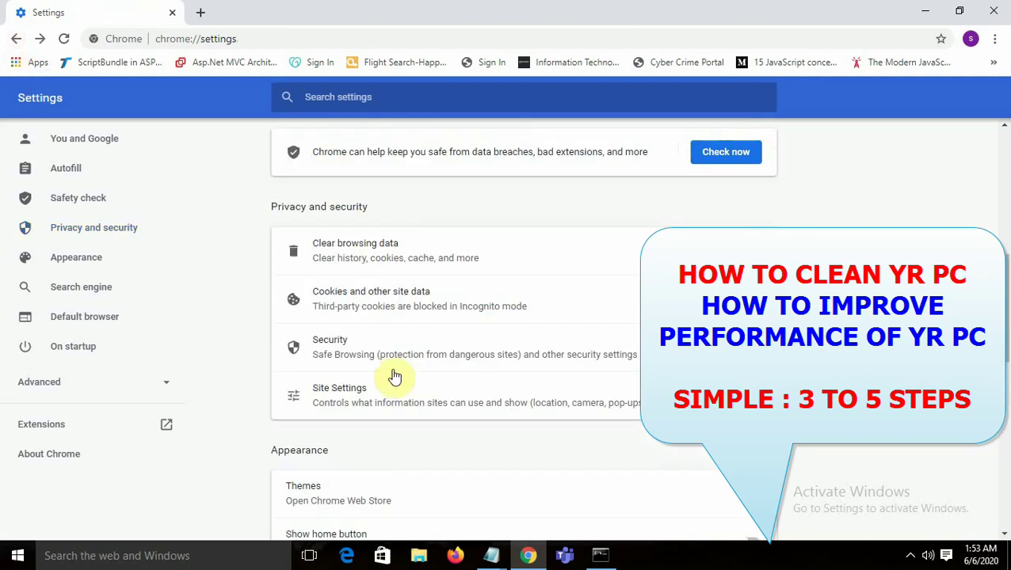
pyautogui.scroll(-6, 394, 377)
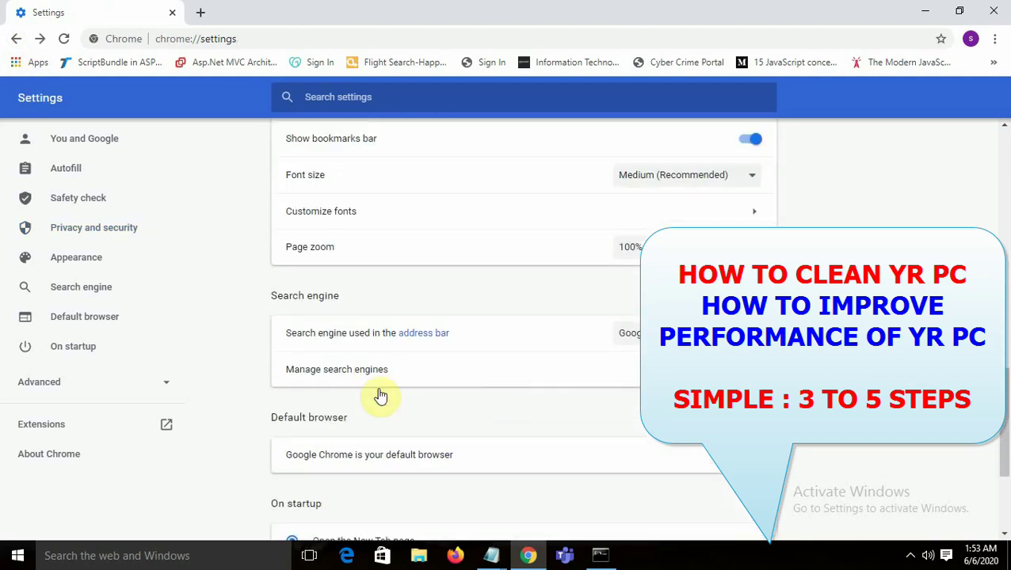
pyautogui.scroll(-2, 380, 396)
pyautogui.scroll(-1, 388, 451)
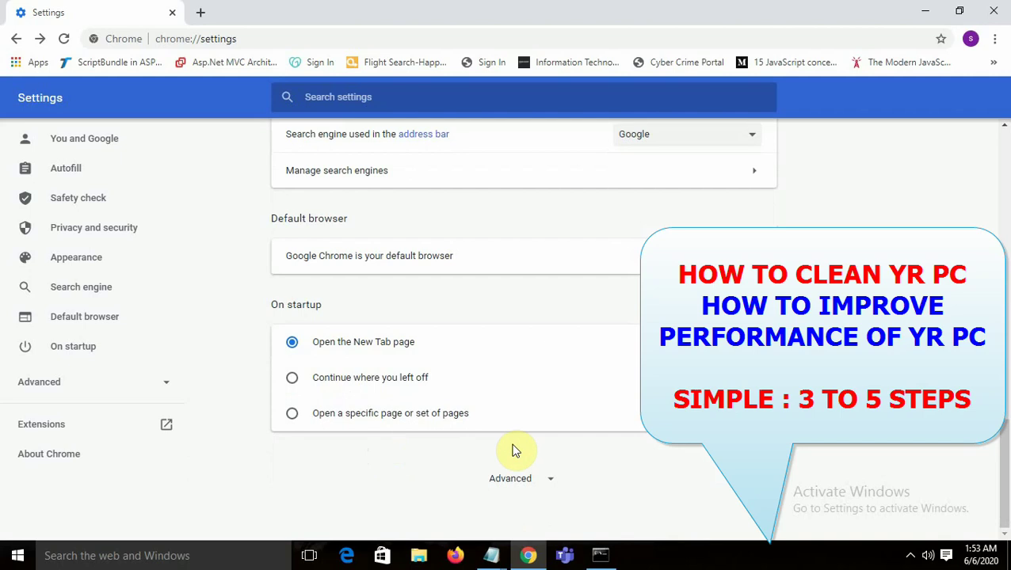
pyautogui.click(523, 479)
pyautogui.scroll(-9, 532, 422)
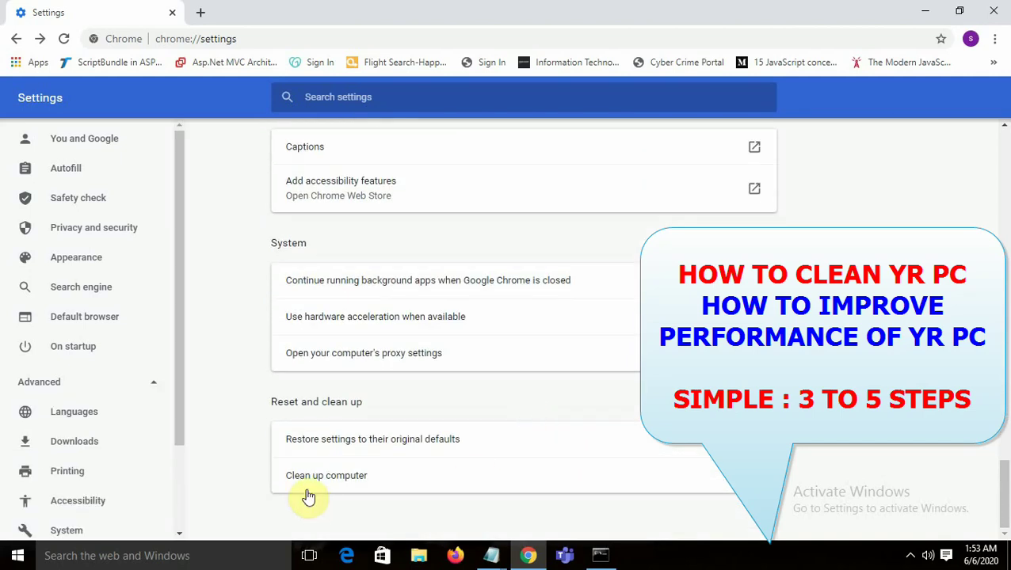
# Start Chrome's Clean up computer scan for harmful software, then close Chrome
pyautogui.click(317, 479)
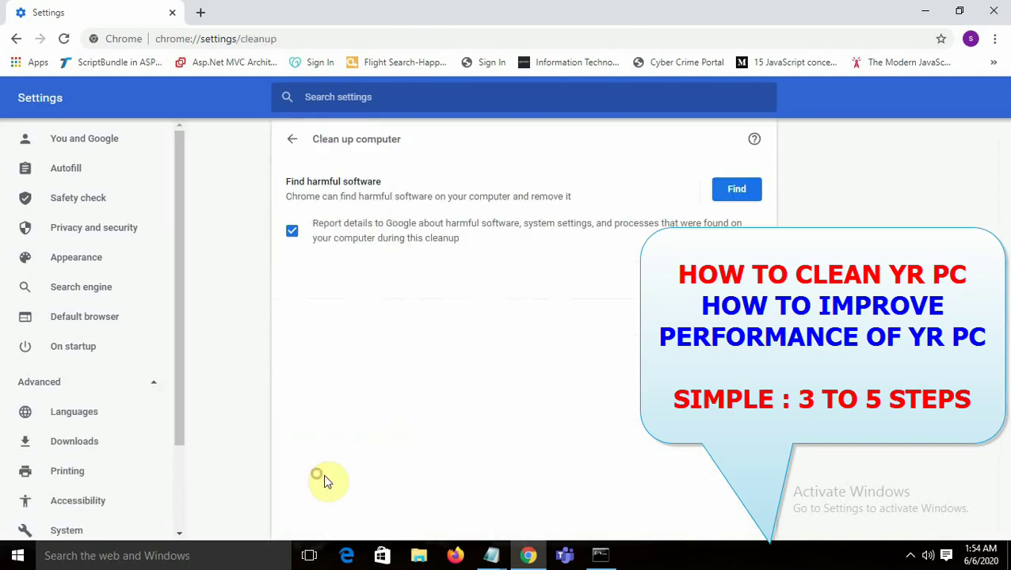
pyautogui.click(735, 190)
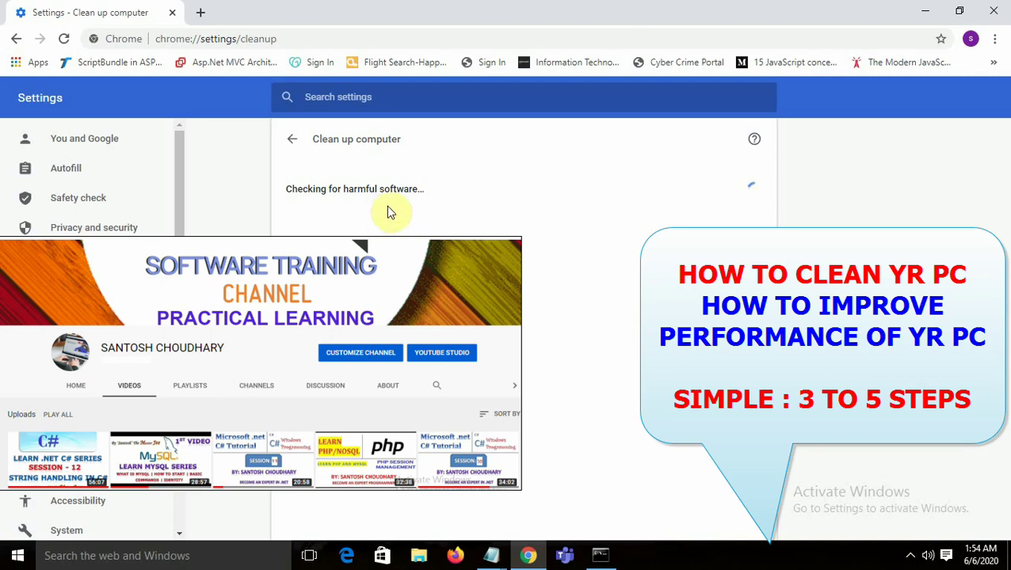
pyautogui.click(992, 12)
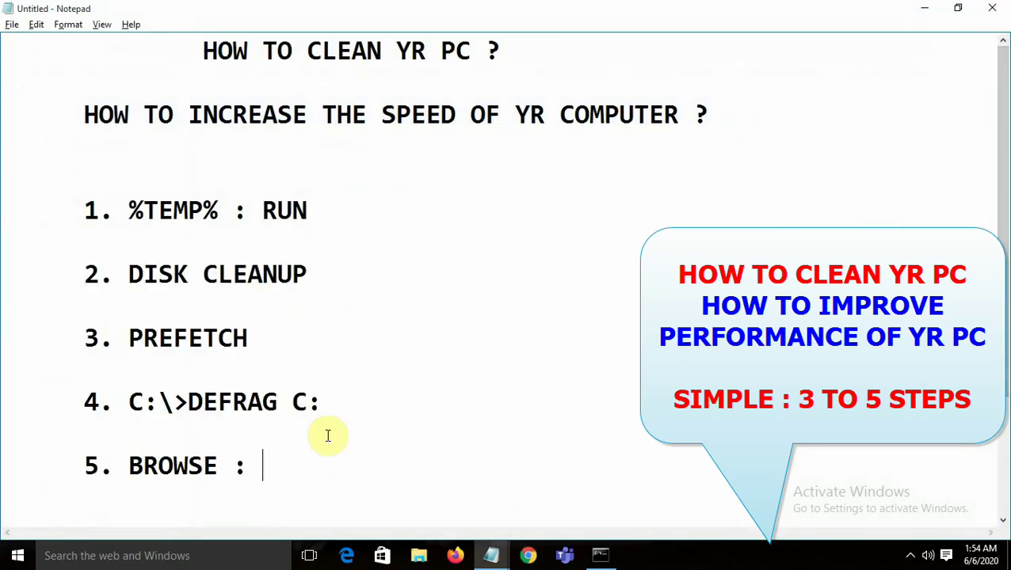
# Complete item 5 as '5. BROWSE : SETTING' and add new lines below the list
pyautogui.write('SETT')
pyautogui.write('NG S')
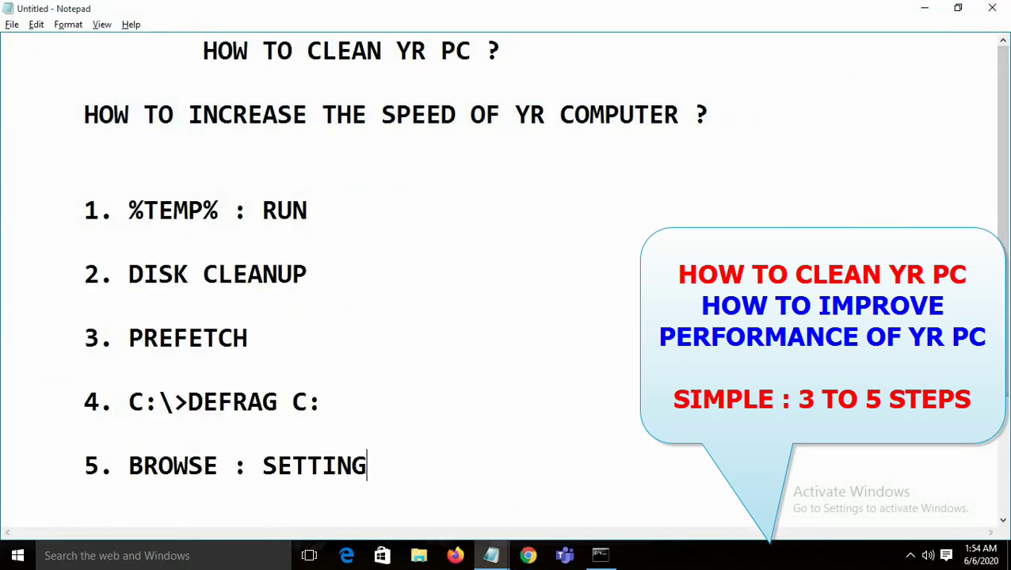
pyautogui.press('BackSpace')
pyautogui.press('BackSpace')
pyautogui.press('Return')
pyautogui.moveTo(172, 117); pyautogui.dragTo(604, 117)
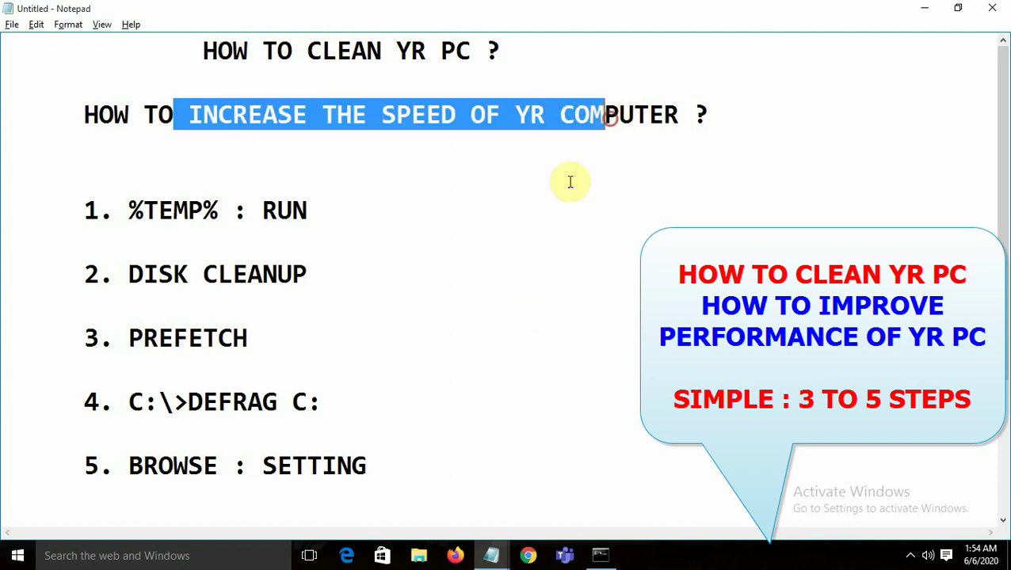
pyautogui.click(569, 181)
pyautogui.click(412, 480)
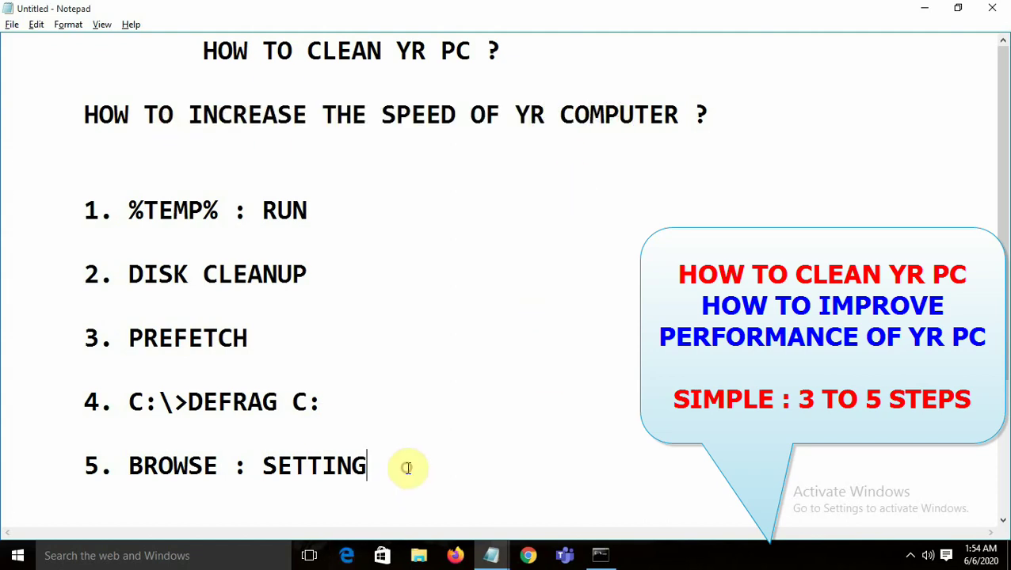
pyautogui.press('Return')
pyautogui.press('Return')
pyautogui.press('Return')
pyautogui.press('Tab')
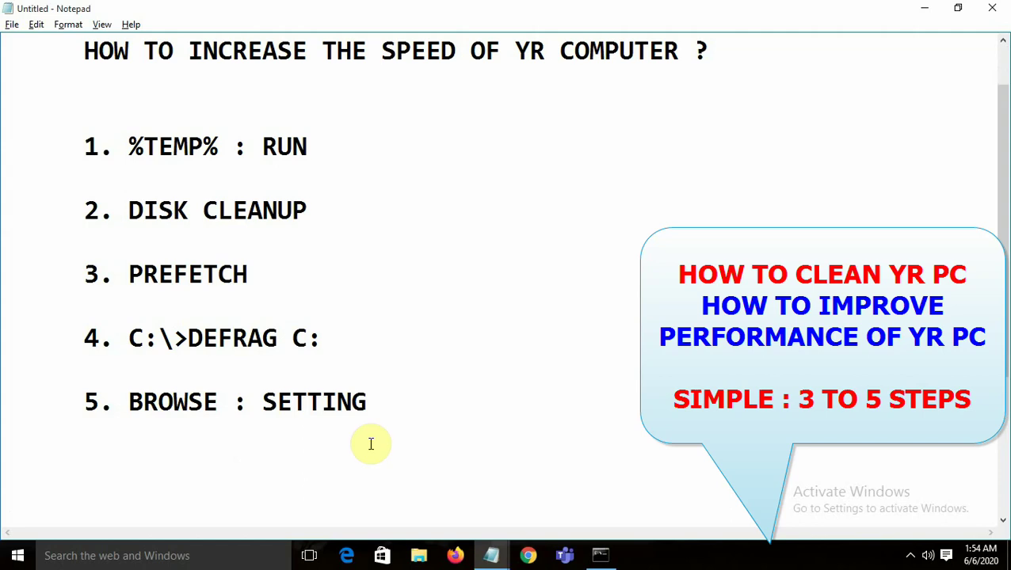
# Add an indented ---FORMAT--- note on its own line beneath the five steps
pyautogui.moveTo(57, 147); pyautogui.dragTo(463, 426)
pyautogui.click(464, 425)
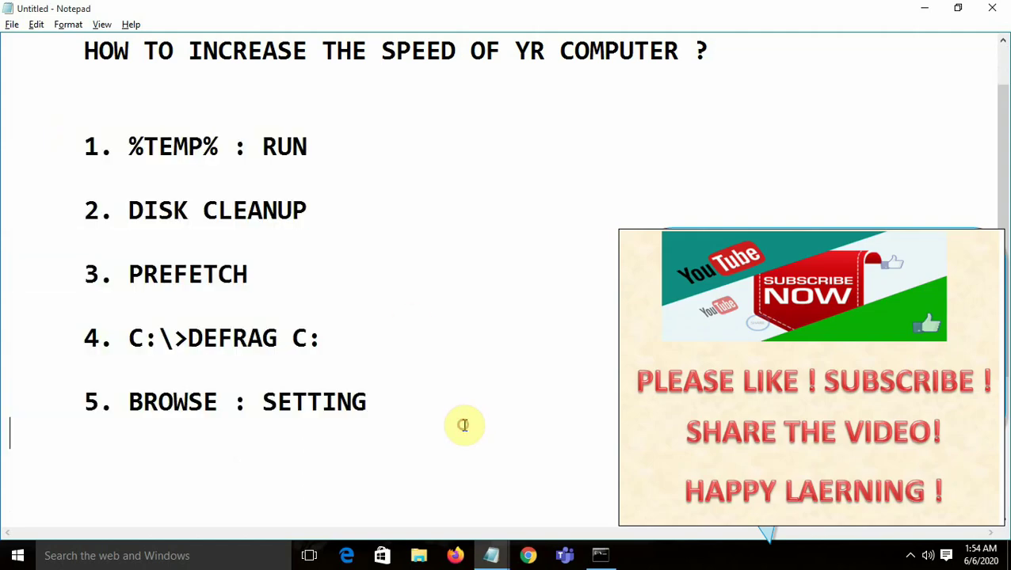
pyautogui.press('Down')
pyautogui.press('Tab')
pyautogui.press('Tab')
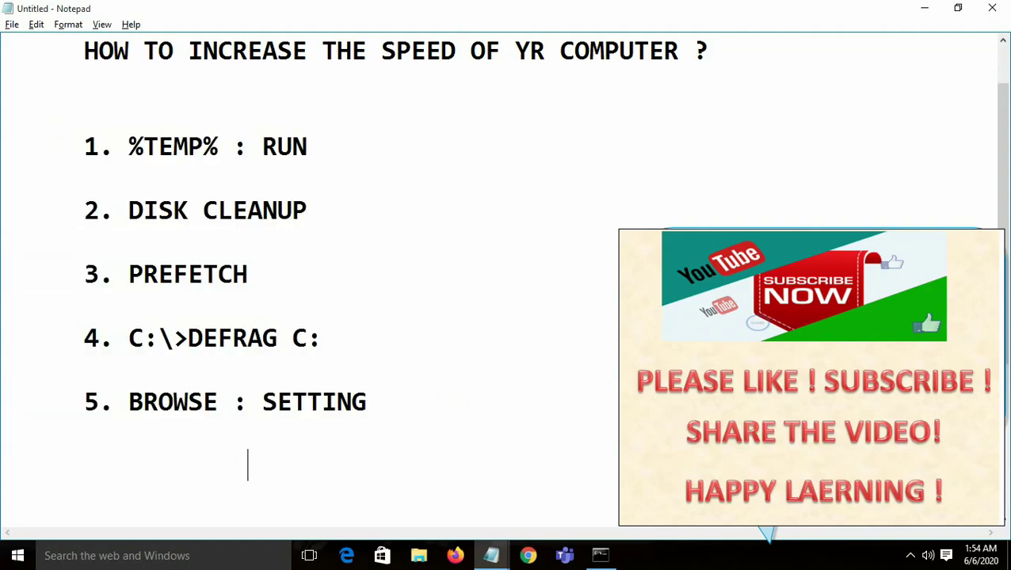
pyautogui.write('---FORMAT')
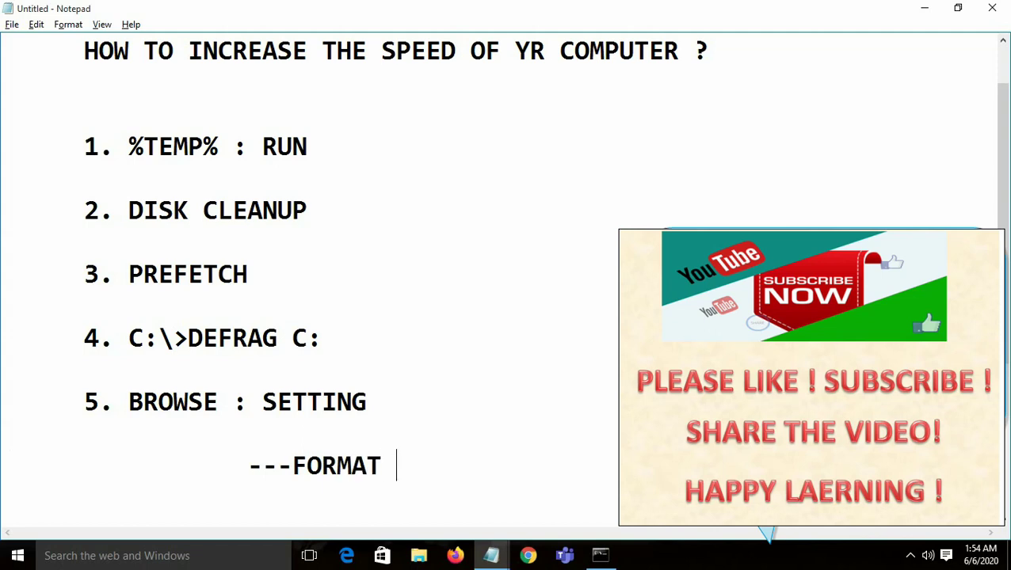
pyautogui.press('BackSpace')
pyautogui.write('---')
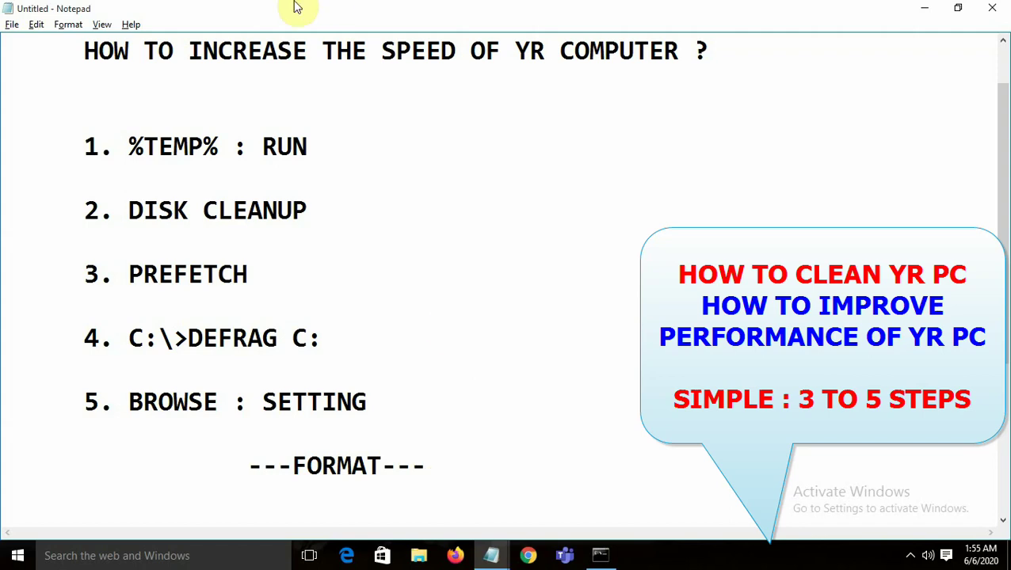
pyautogui.click(361, 230)
pyautogui.moveTo(56, 140); pyautogui.dragTo(100, 146)
pyautogui.moveTo(164, 183); pyautogui.dragTo(384, 344)
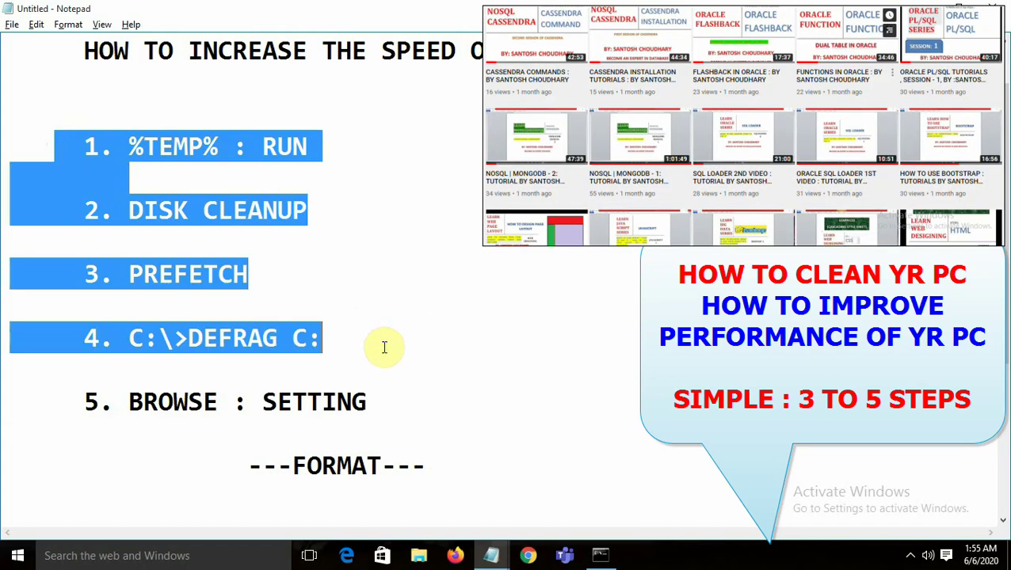
pyautogui.click(338, 373)
pyautogui.moveTo(338, 373); pyautogui.dragTo(95, 190)
pyautogui.click(268, 265)
pyautogui.moveTo(72, 149); pyautogui.dragTo(388, 399)
pyautogui.click(388, 398)
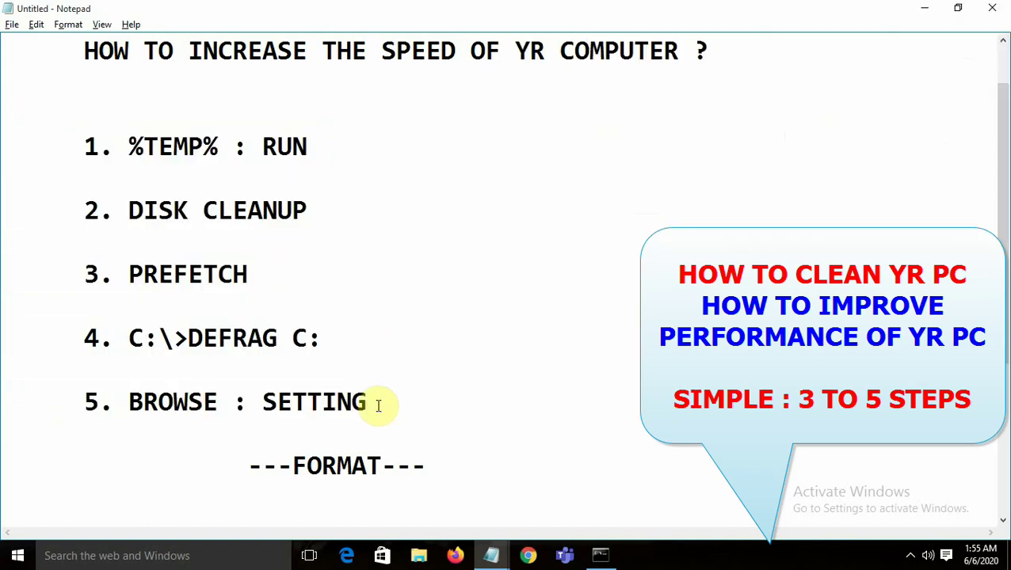
pyautogui.click(378, 395)
pyautogui.keyDown('shift'); pyautogui.click(11, 176); pyautogui.keyUp('shift')
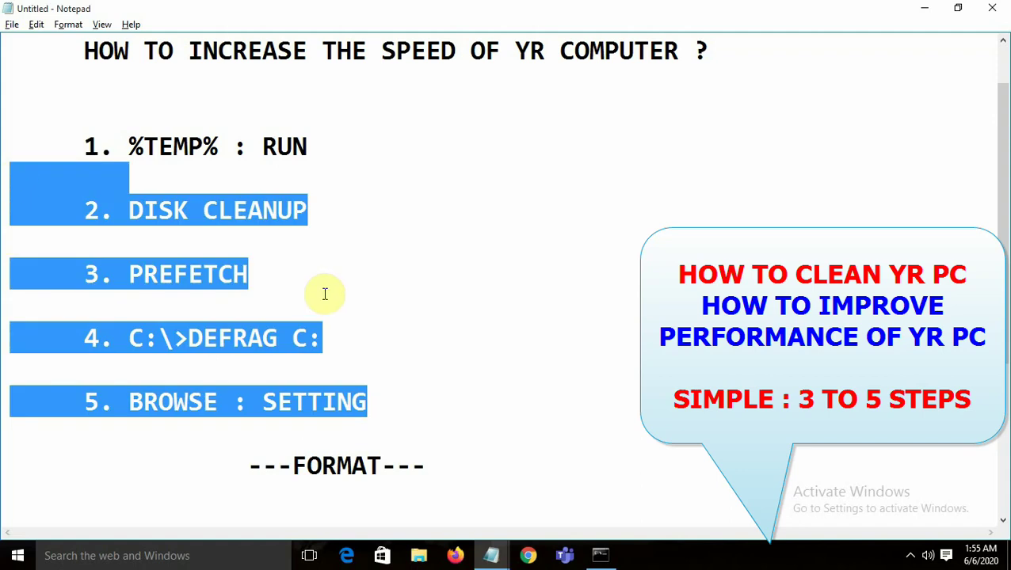
pyautogui.scroll(1, 321, 291)
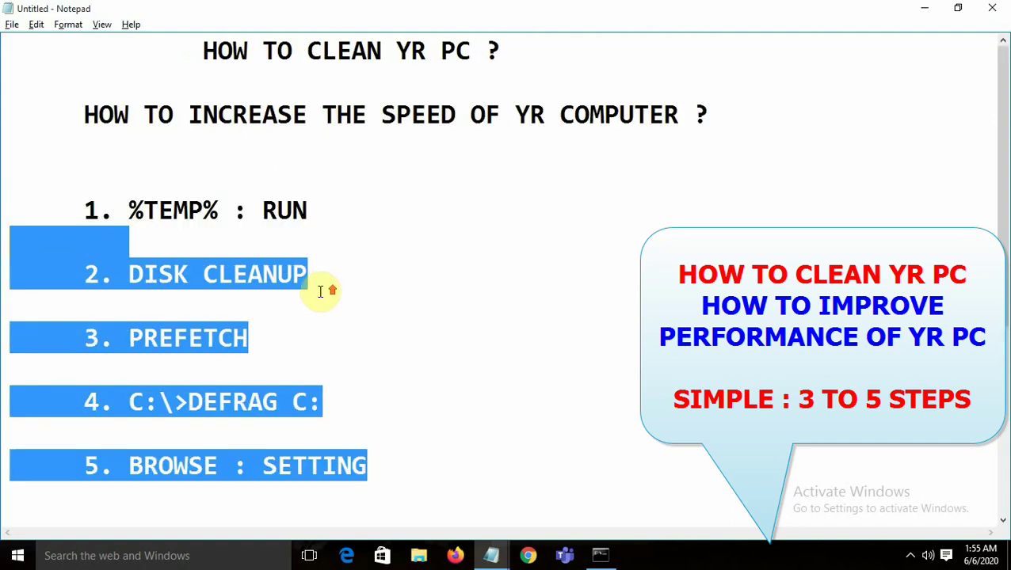
pyautogui.click(444, 220)
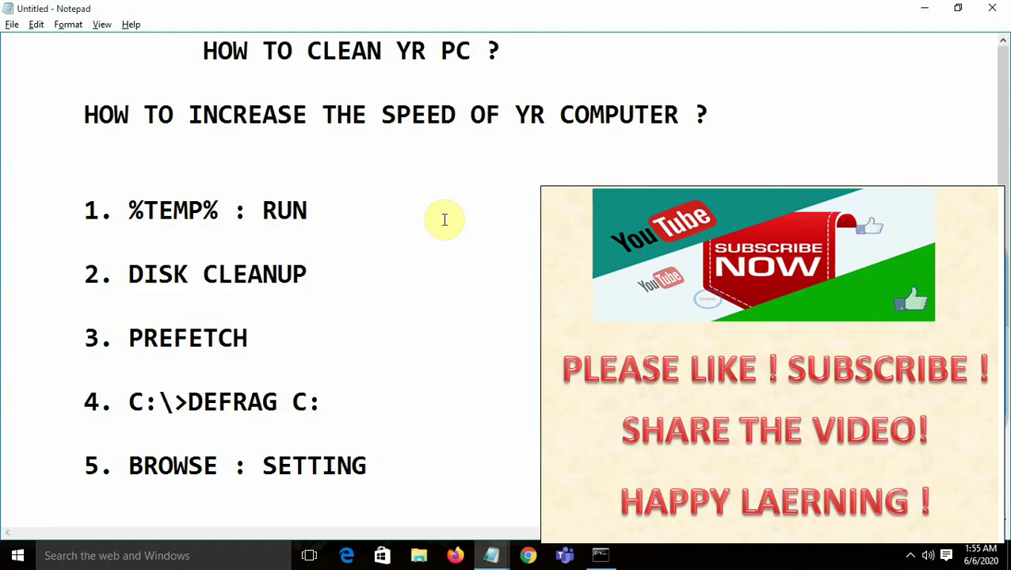